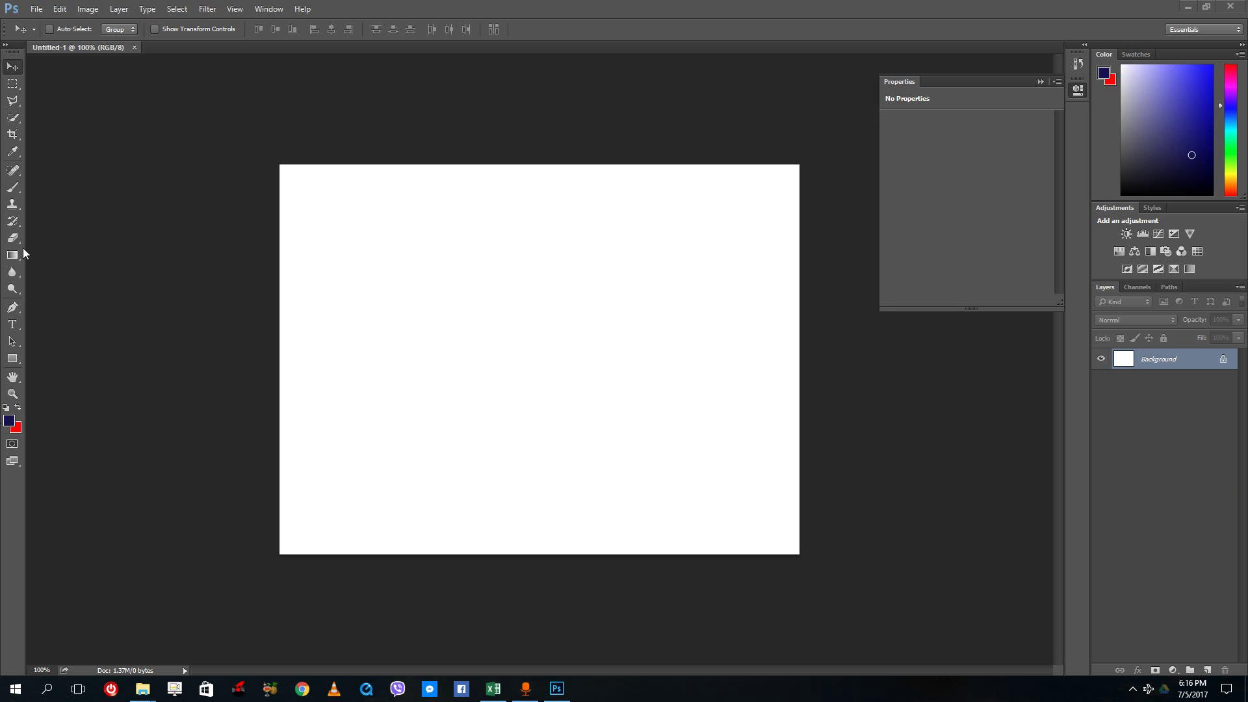
Add a new layer, draw a rounded rectangle on the upper canvas, then undo it
click(14, 362)
right_click(13, 364)
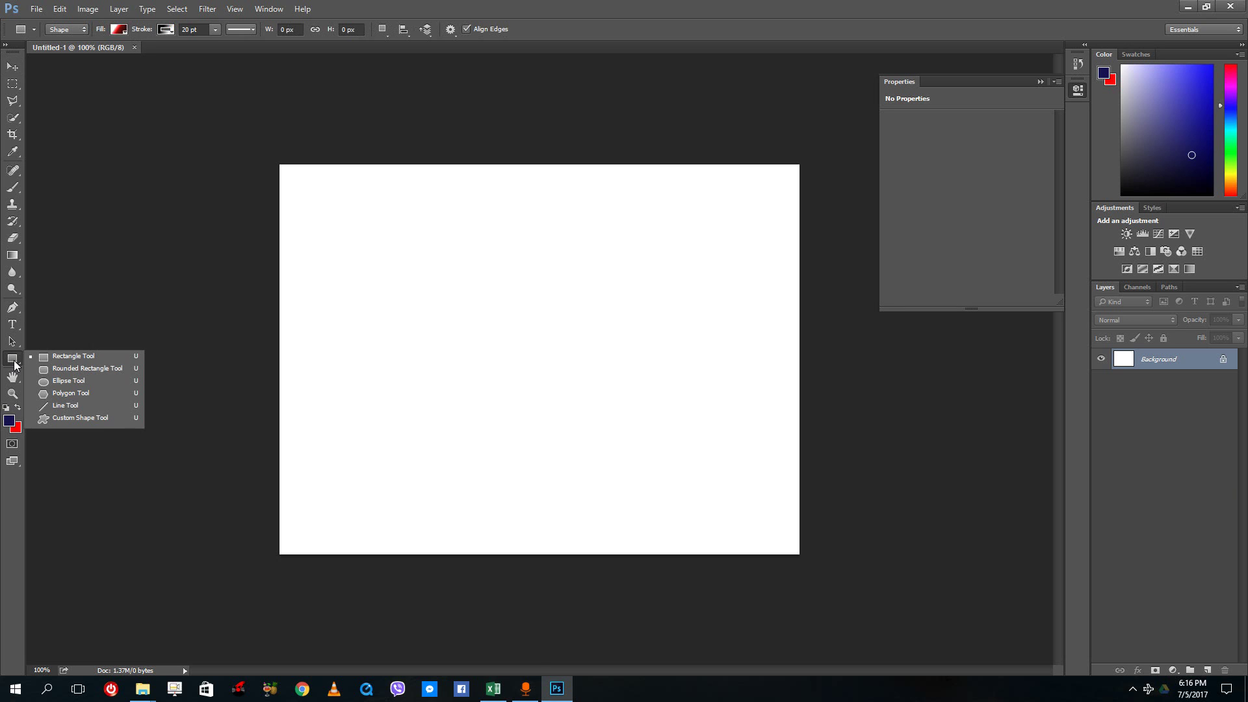
click(65, 368)
click(1206, 670)
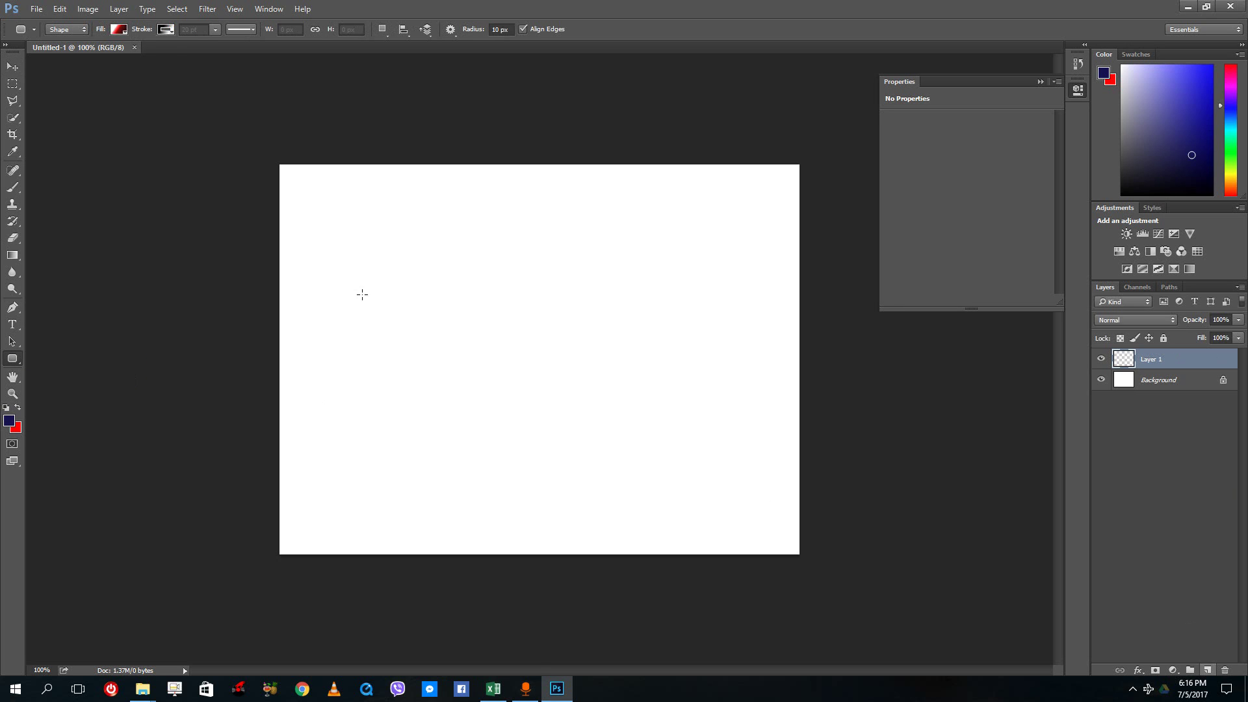
drag(411, 208, 595, 361)
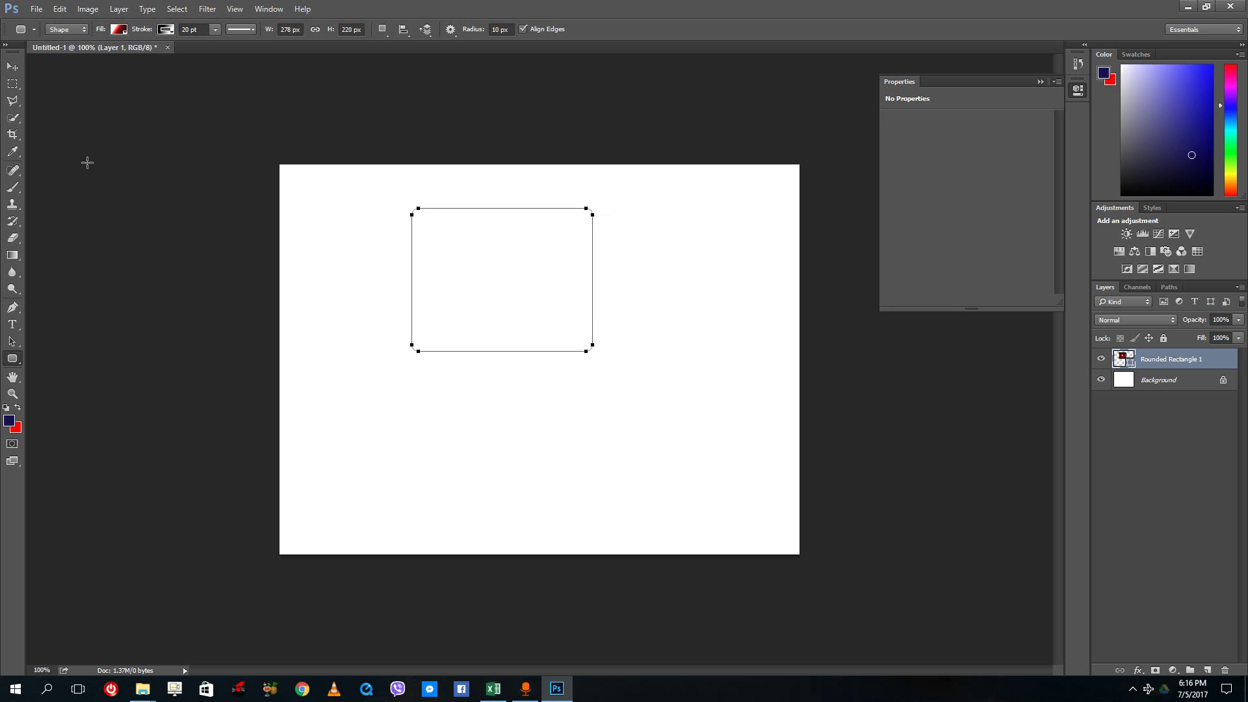
key(ctrl+z)
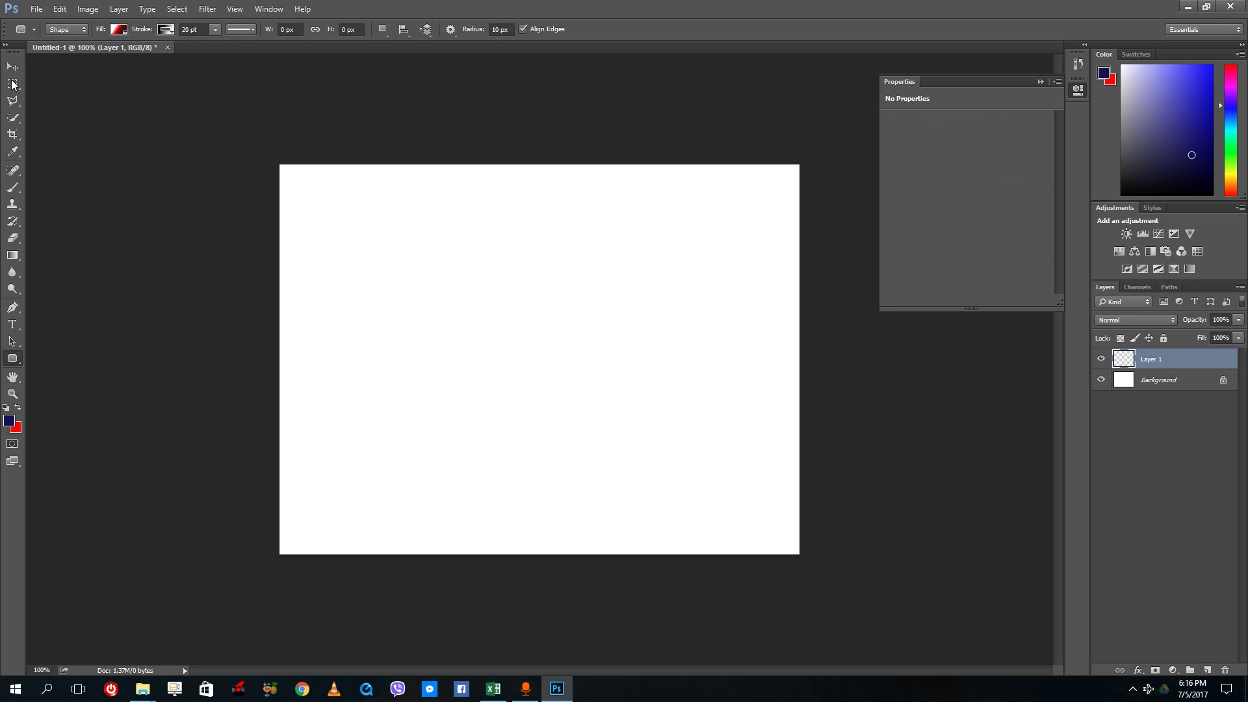
Fill a circular elliptical selection with red on Layer 1
right_click(12, 85)
click(65, 97)
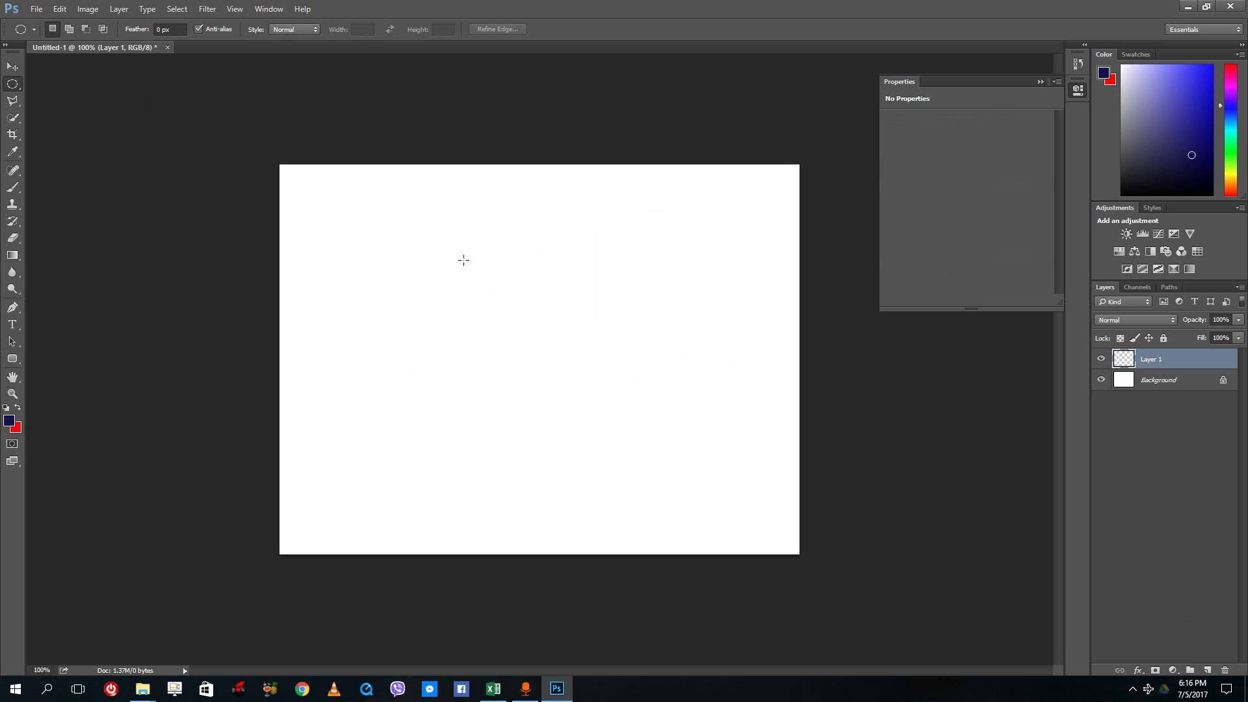
drag(448, 253, 561, 351)
key(ctrl+BackSpace)
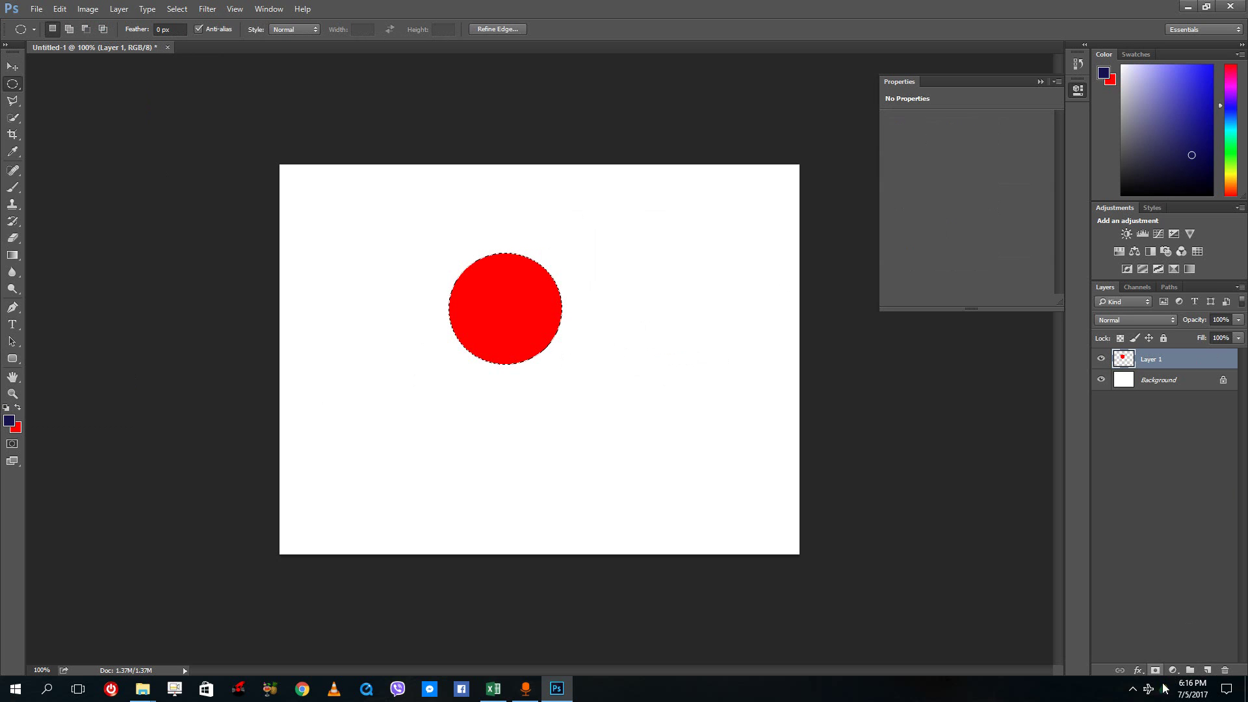
On a new Layer 2, fill an oval below-right of the red circle with navy and deselect
click(1207, 670)
click(530, 325)
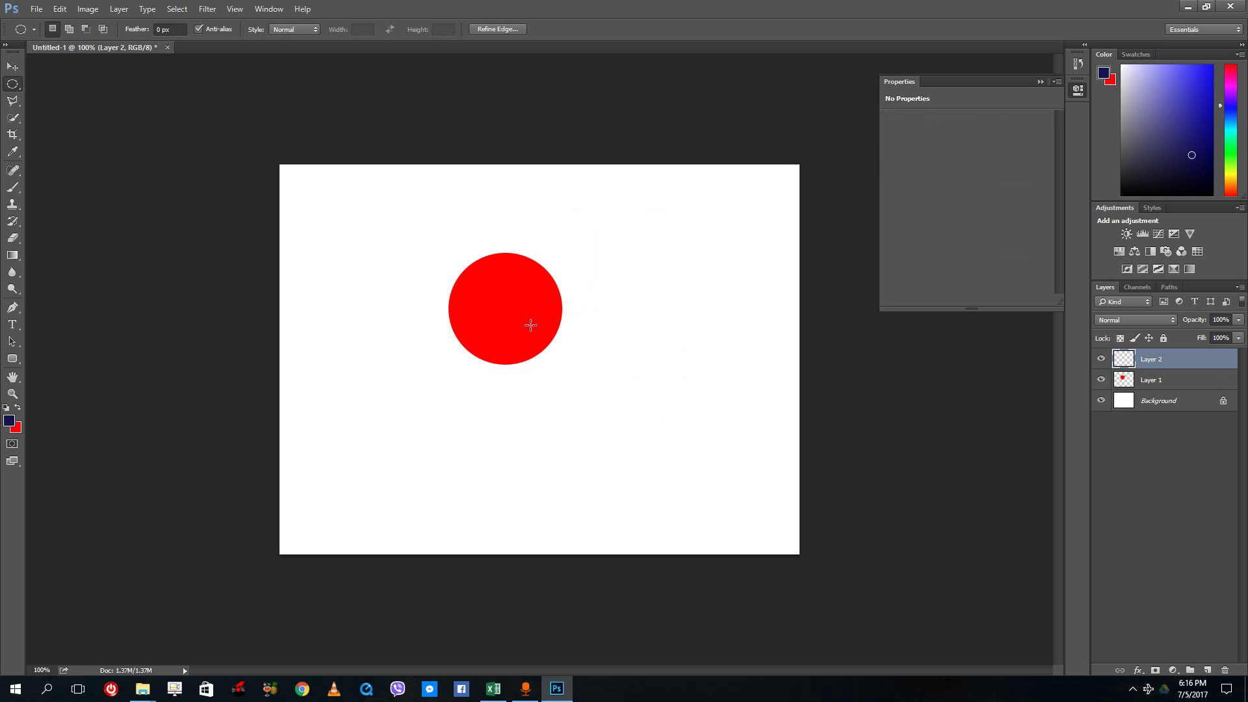
drag(530, 325, 687, 430)
key(alt+BackSpace)
key(ctrl+d)
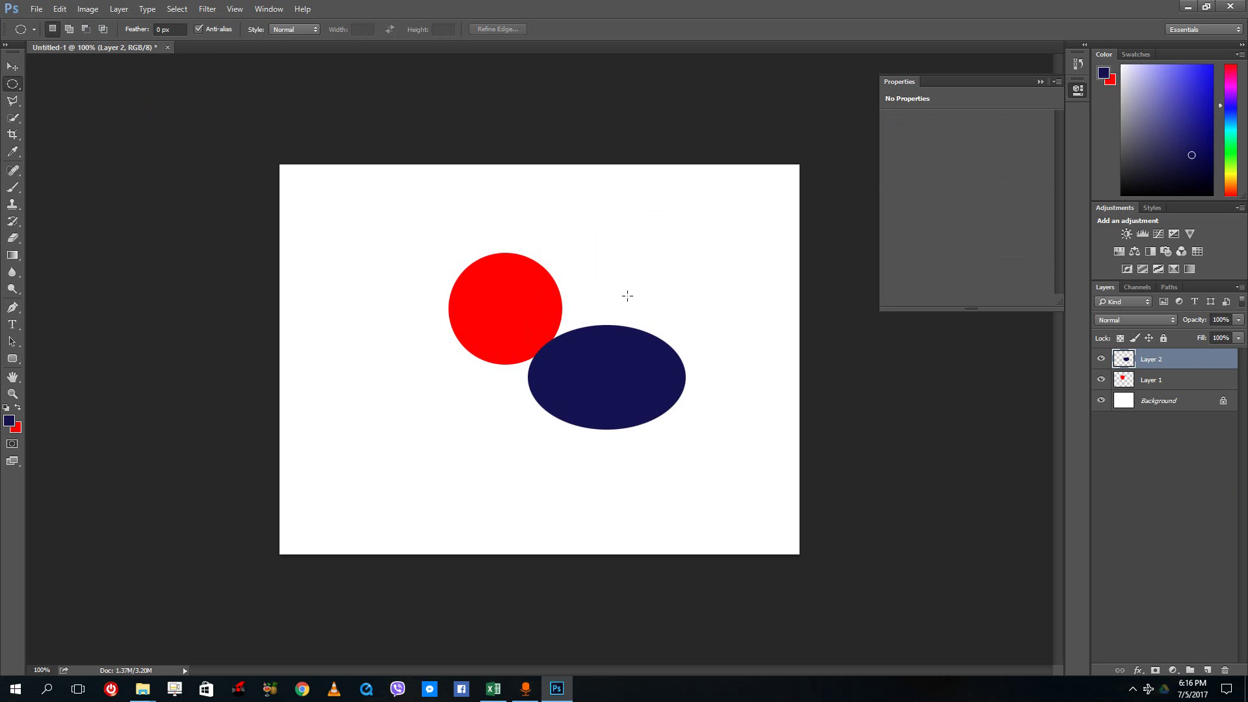
Move the navy ellipse lower left, shrink it to a tiny dot, then enlarge it into a huge circle
click(13, 66)
drag(635, 376, 435, 460)
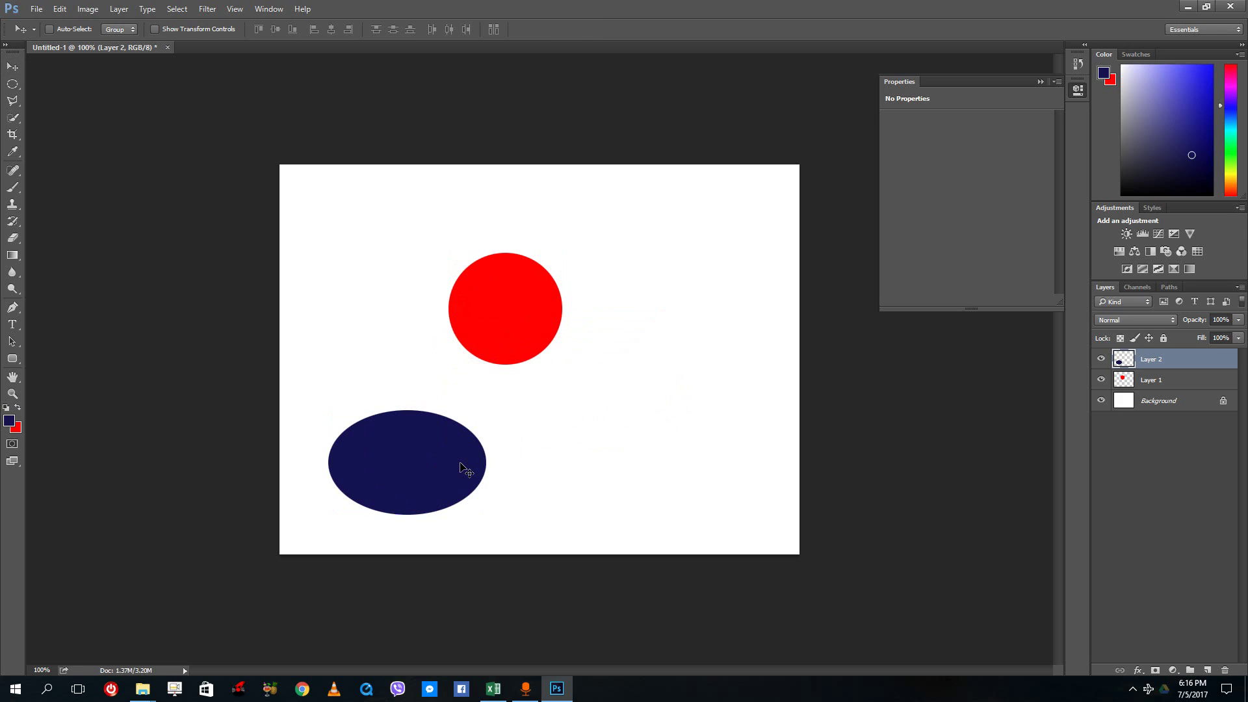
key(ctrl+t)
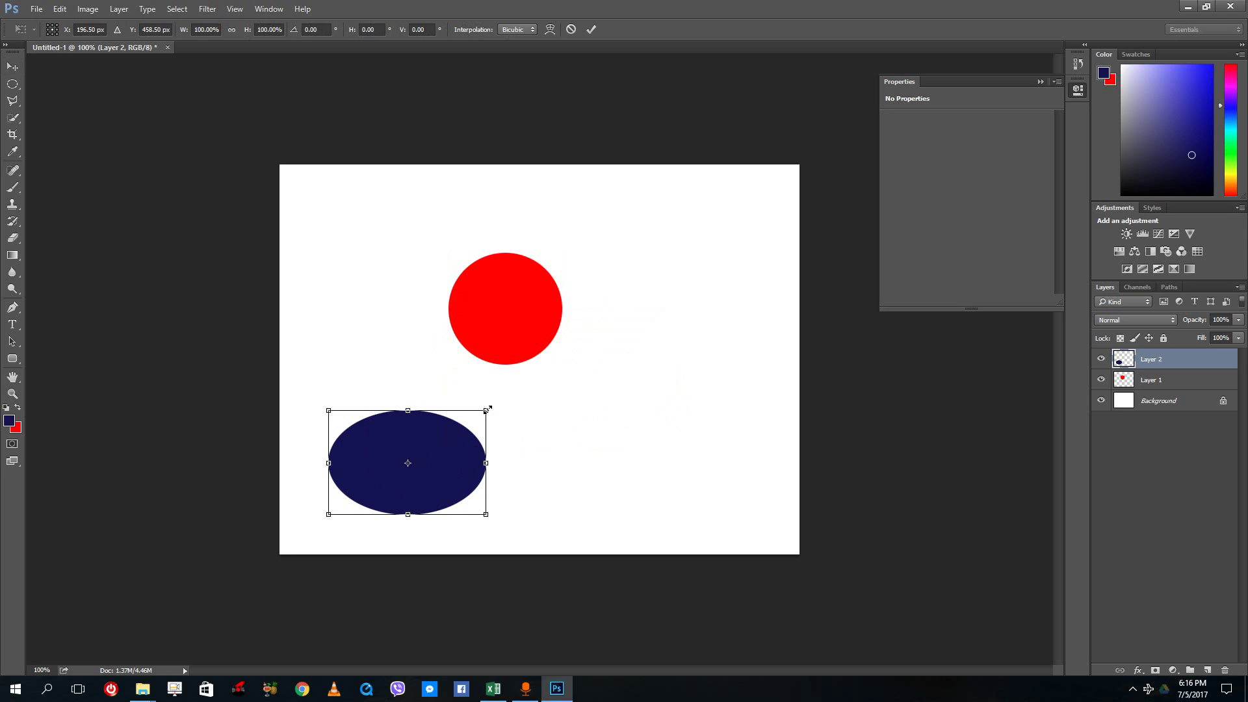
drag(486, 410, 350, 492)
key(Return)
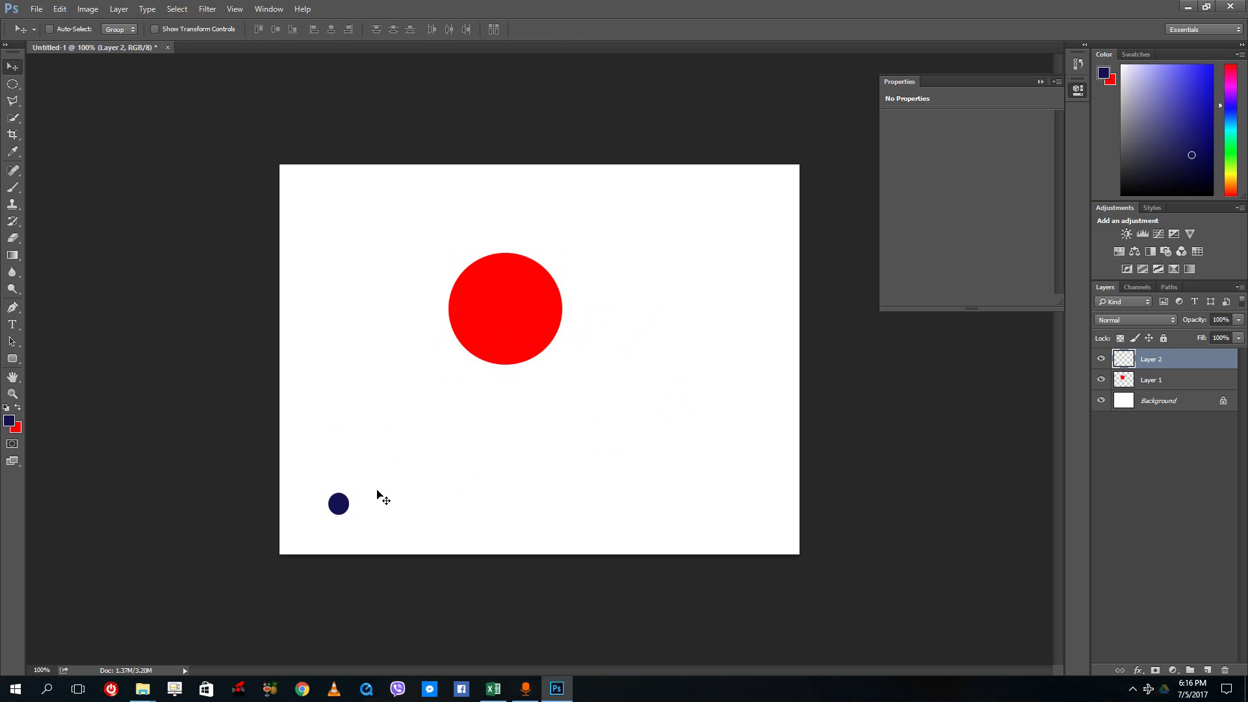
key(ctrl)
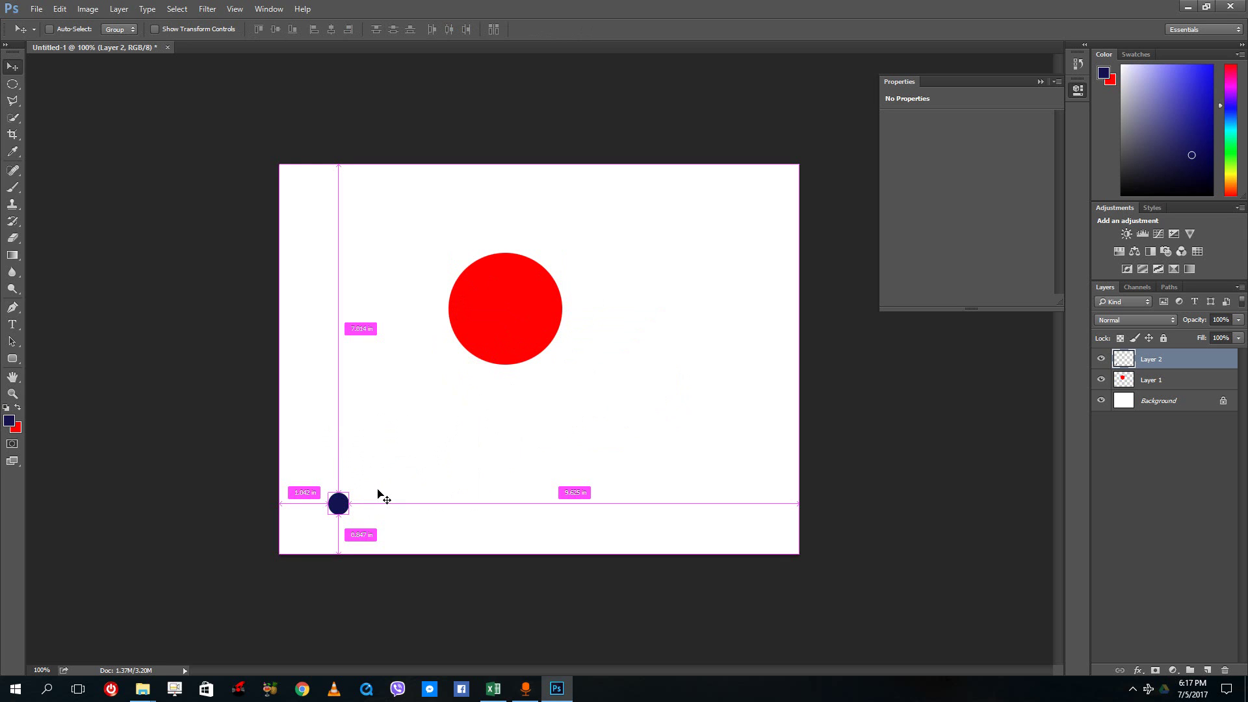
key(ctrl+t)
drag(350, 492, 679, 186)
key(Return)
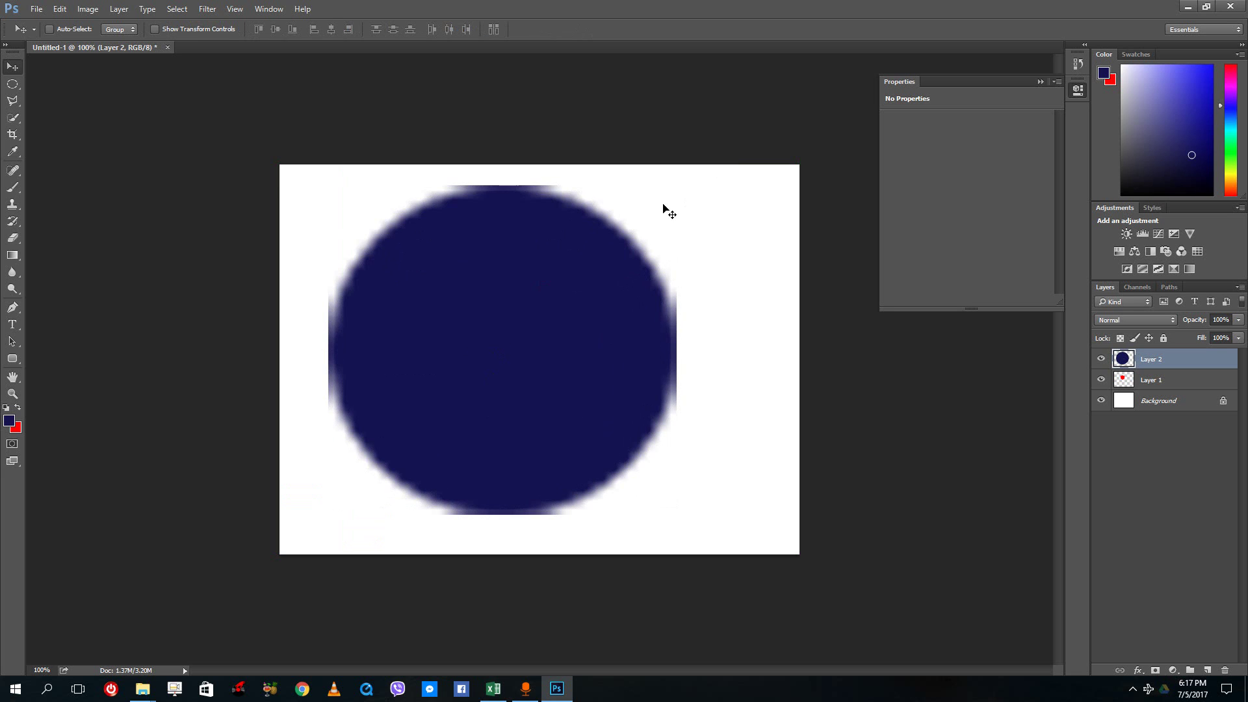
Scale the navy circle down to medium size and place it overlapping the red circle's lower right
drag(641, 243, 778, 291)
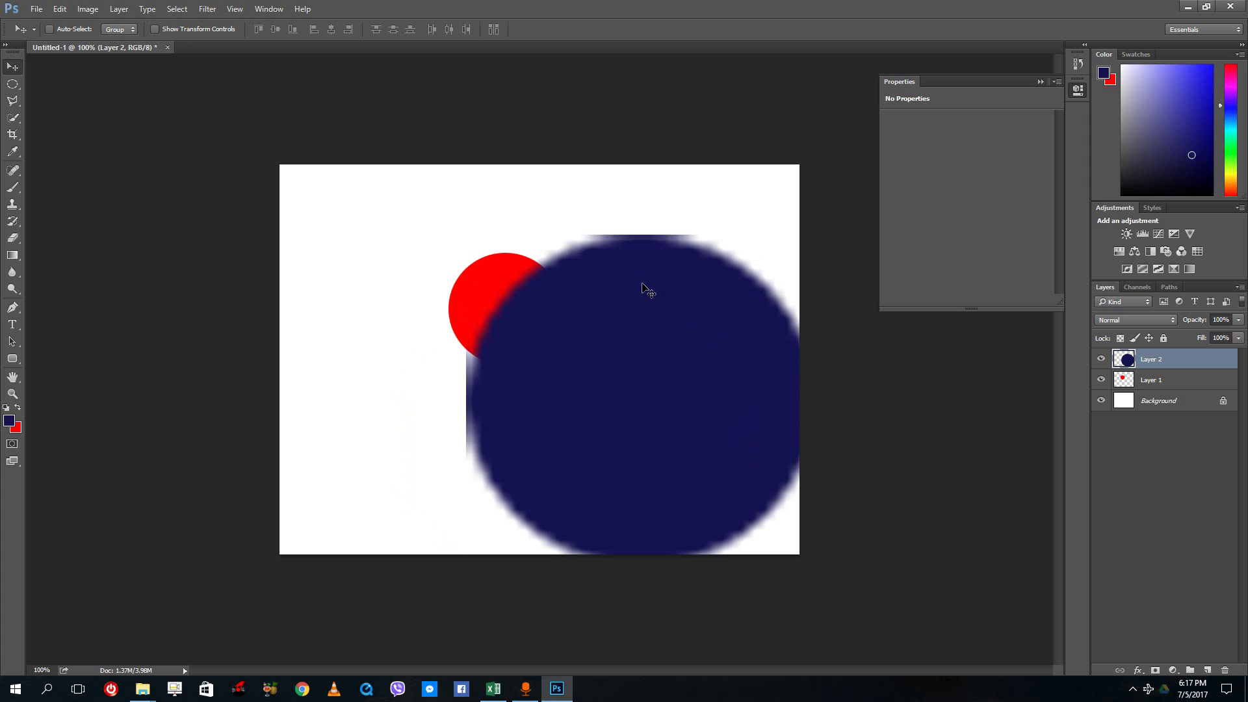
drag(641, 286, 545, 238)
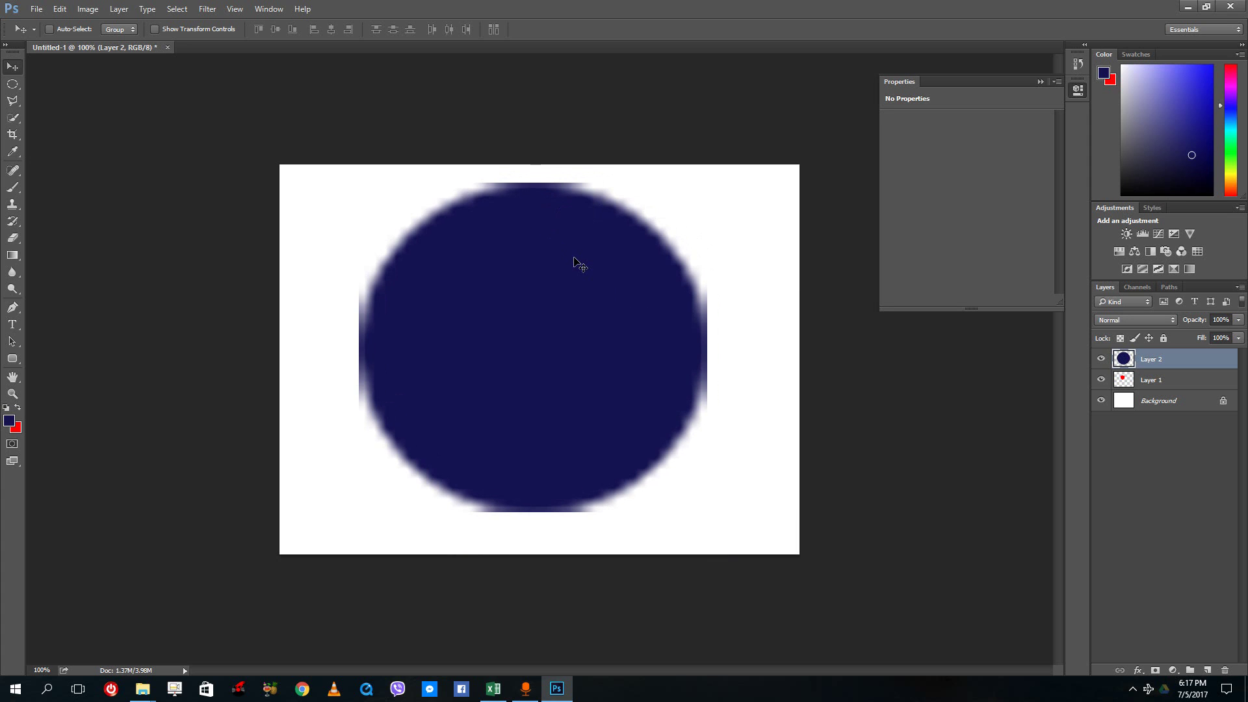
key(ctrl+t)
drag(707, 187, 497, 364)
key(Return)
drag(455, 401, 659, 350)
drag(635, 402, 593, 361)
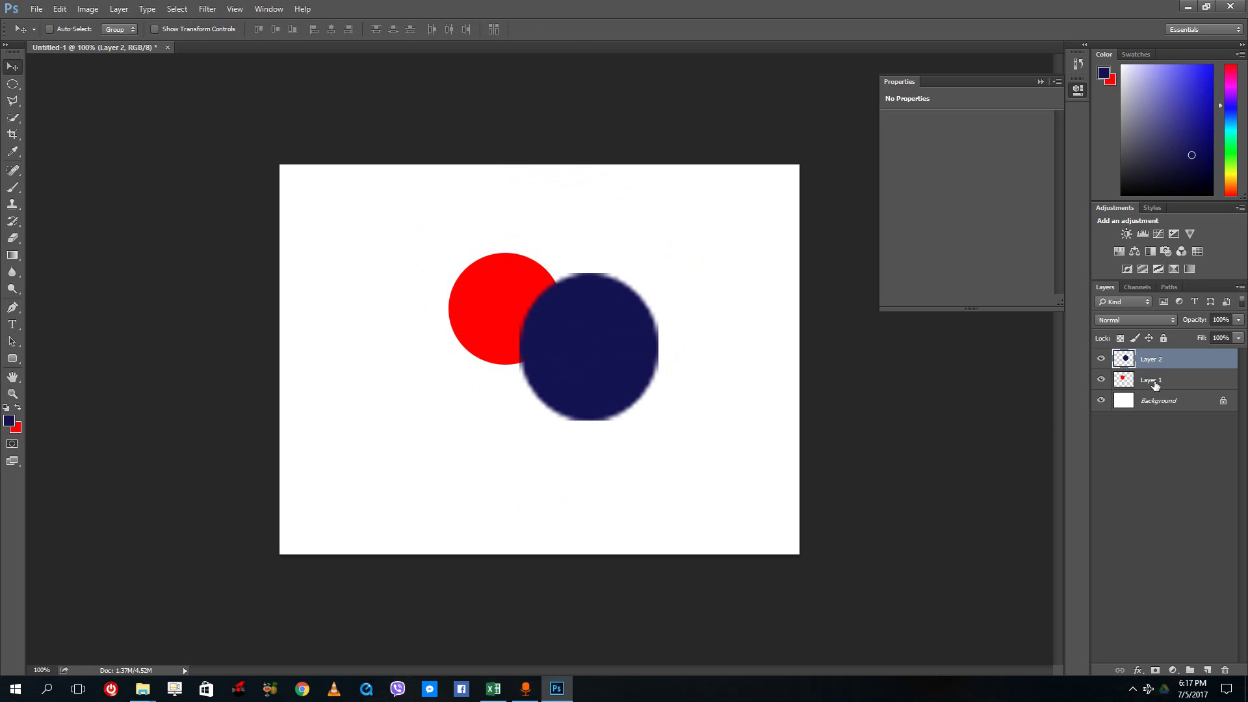
Duplicate Layer 2 as Layer 2 copy and move that navy circle to the red circle's lower left
click(1155, 382)
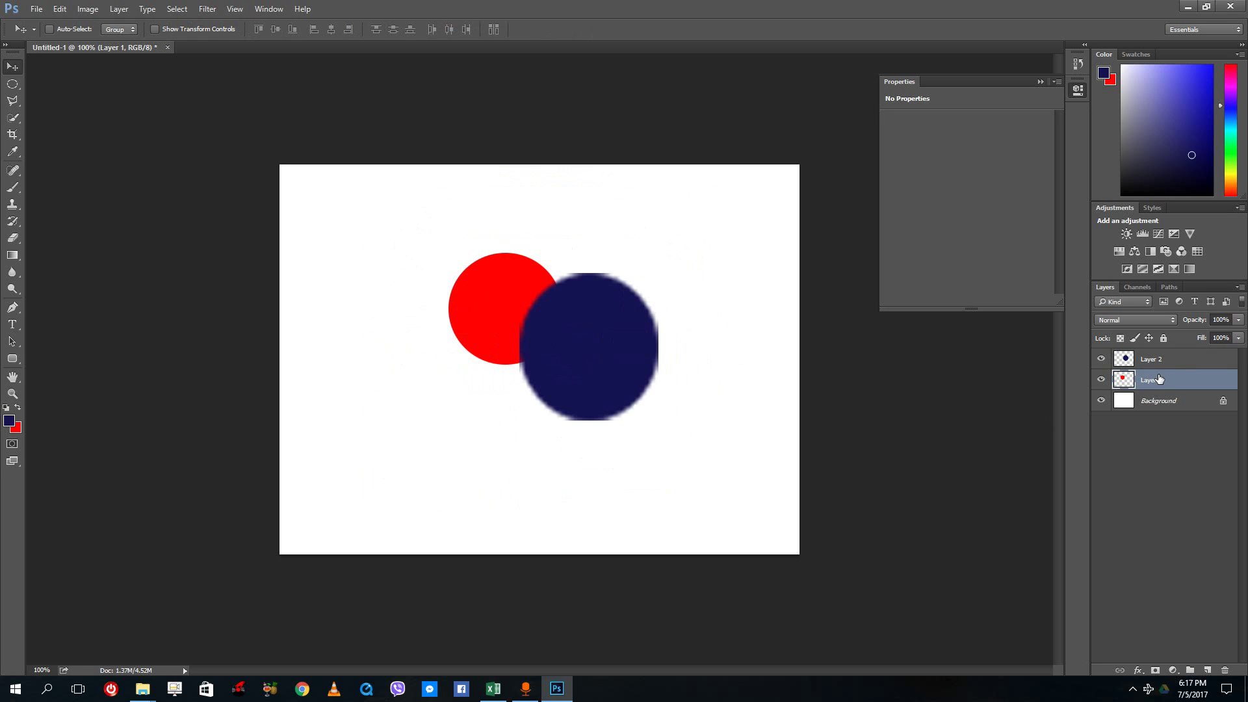
click(1154, 365)
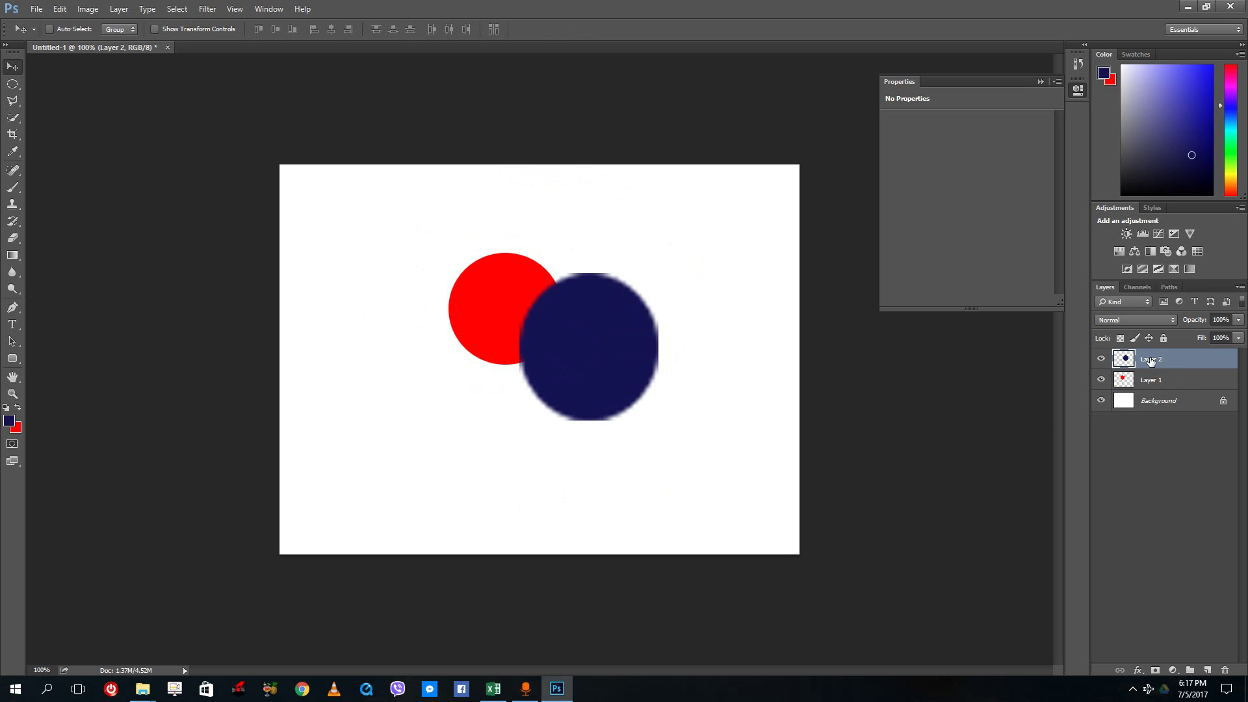
right_click(1148, 361)
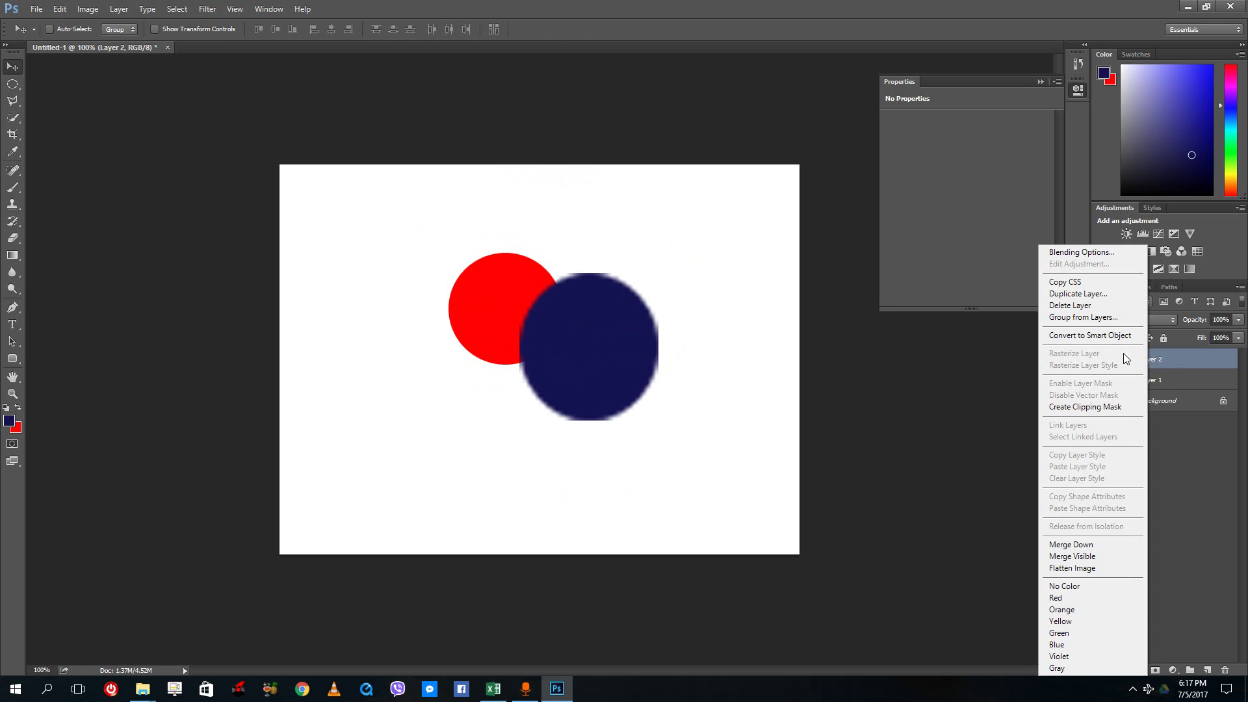
click(1086, 297)
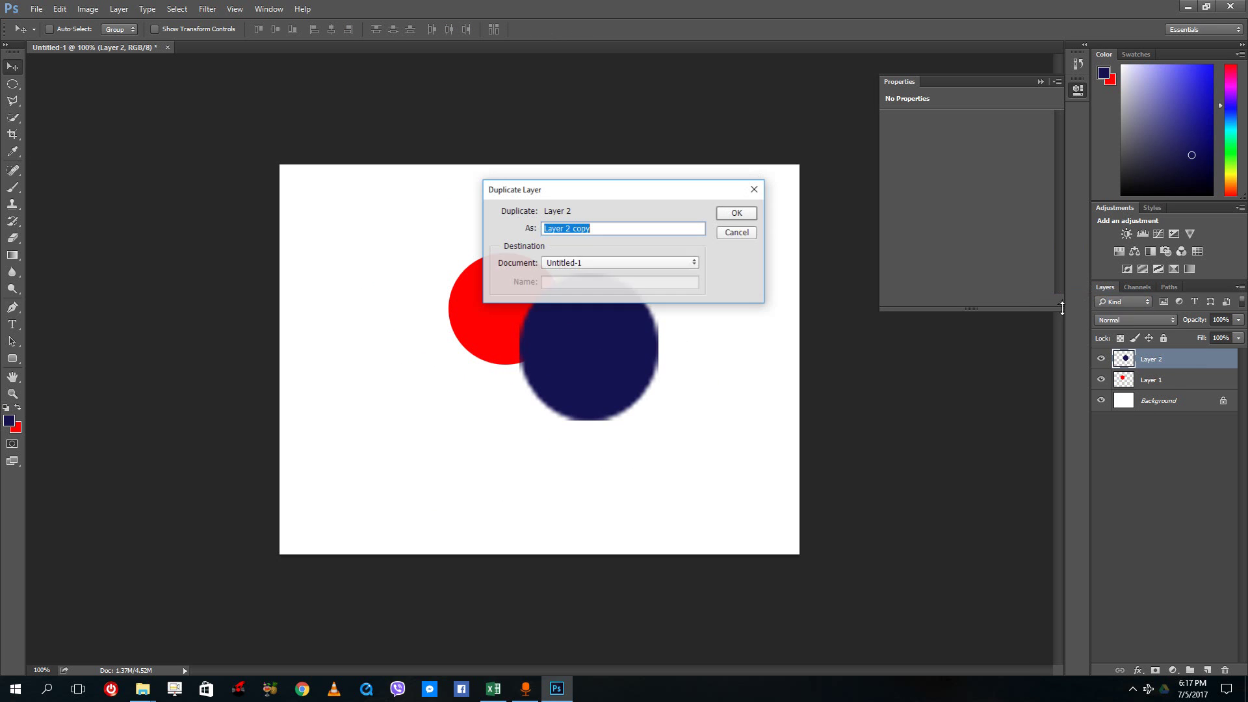
click(722, 213)
drag(605, 348, 465, 409)
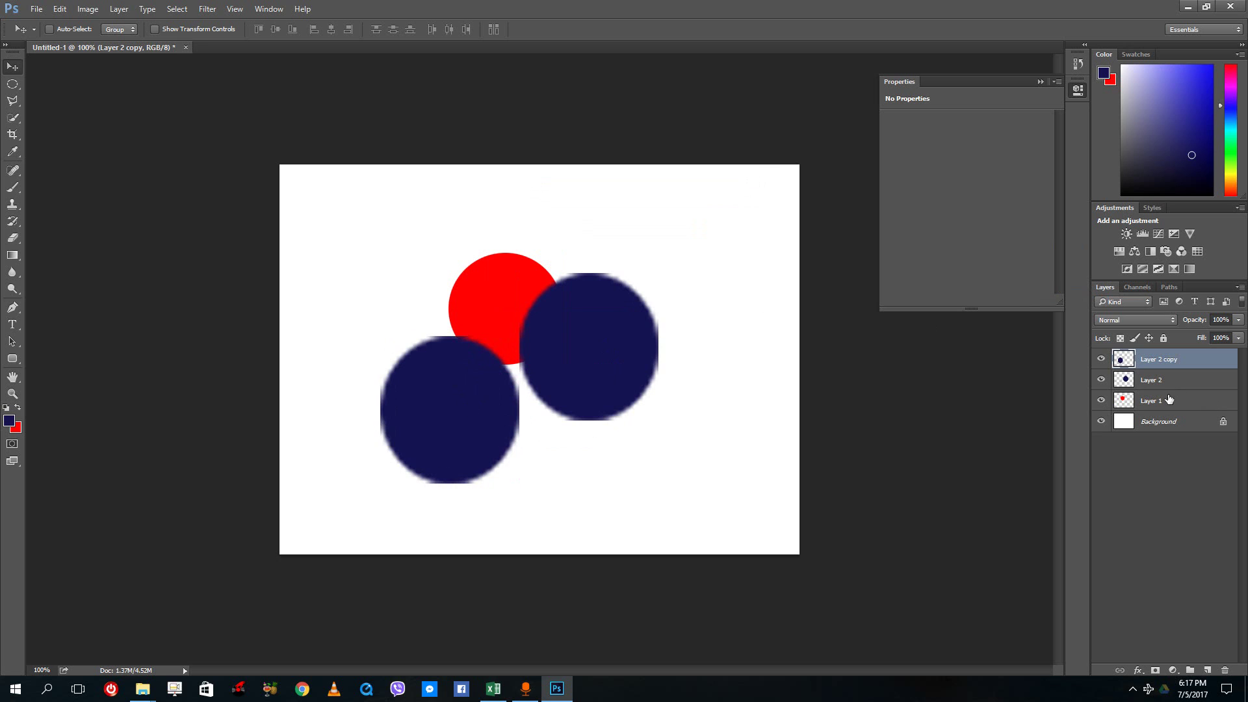
click(1165, 401)
Select Layer 1 through Layer 2 copy together in the Layers panel
shift+click(1147, 361)
click(1147, 362)
click(1149, 404)
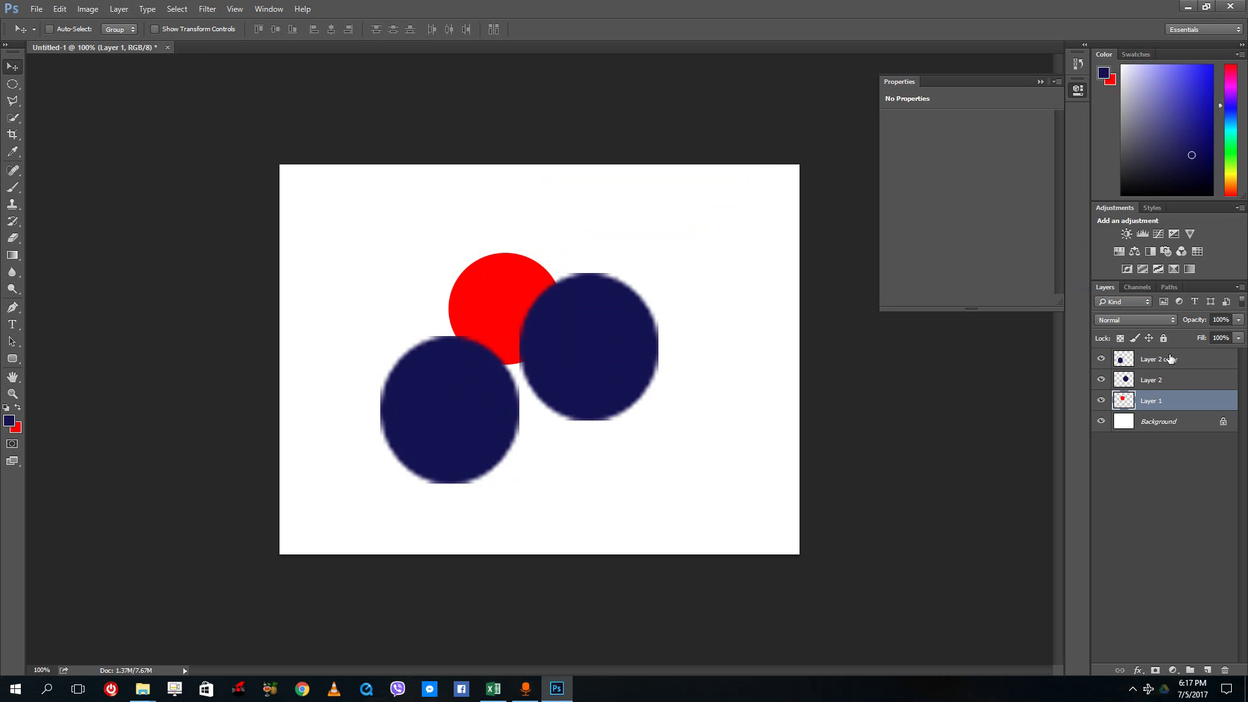
shift+click(1173, 357)
click(1164, 362)
shift+click(1147, 404)
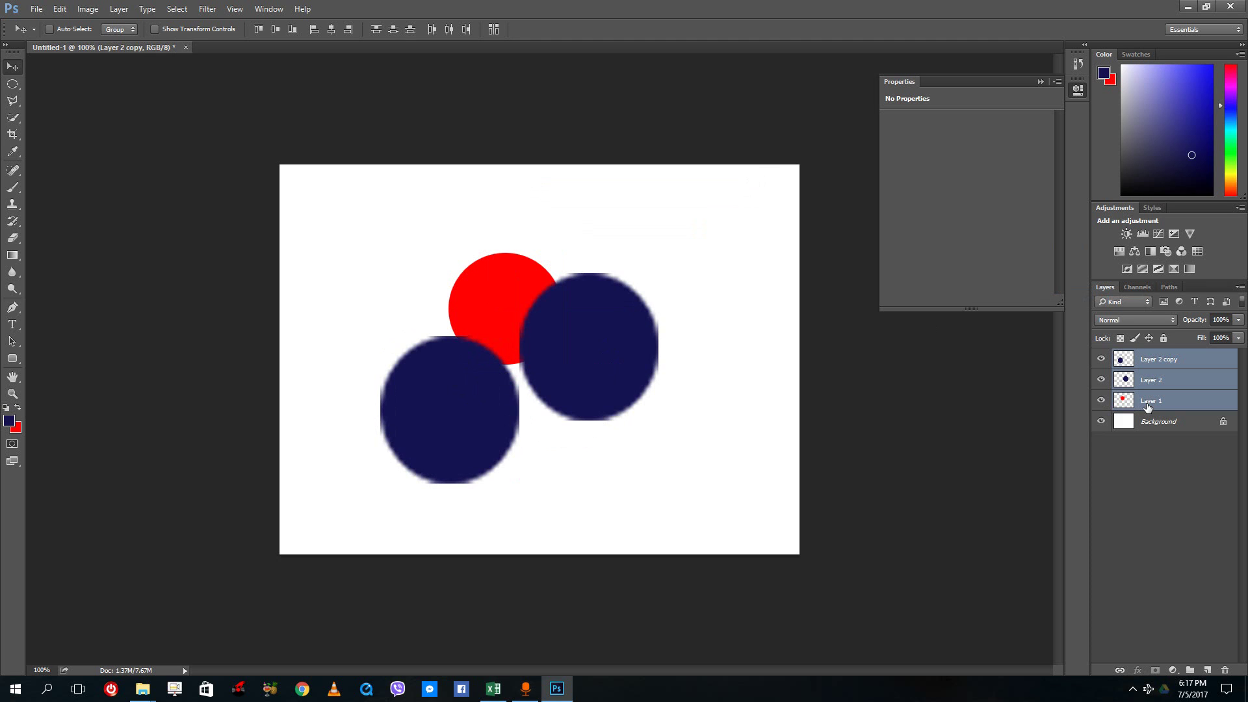
right_click(1169, 398)
click(1169, 395)
click(1168, 362)
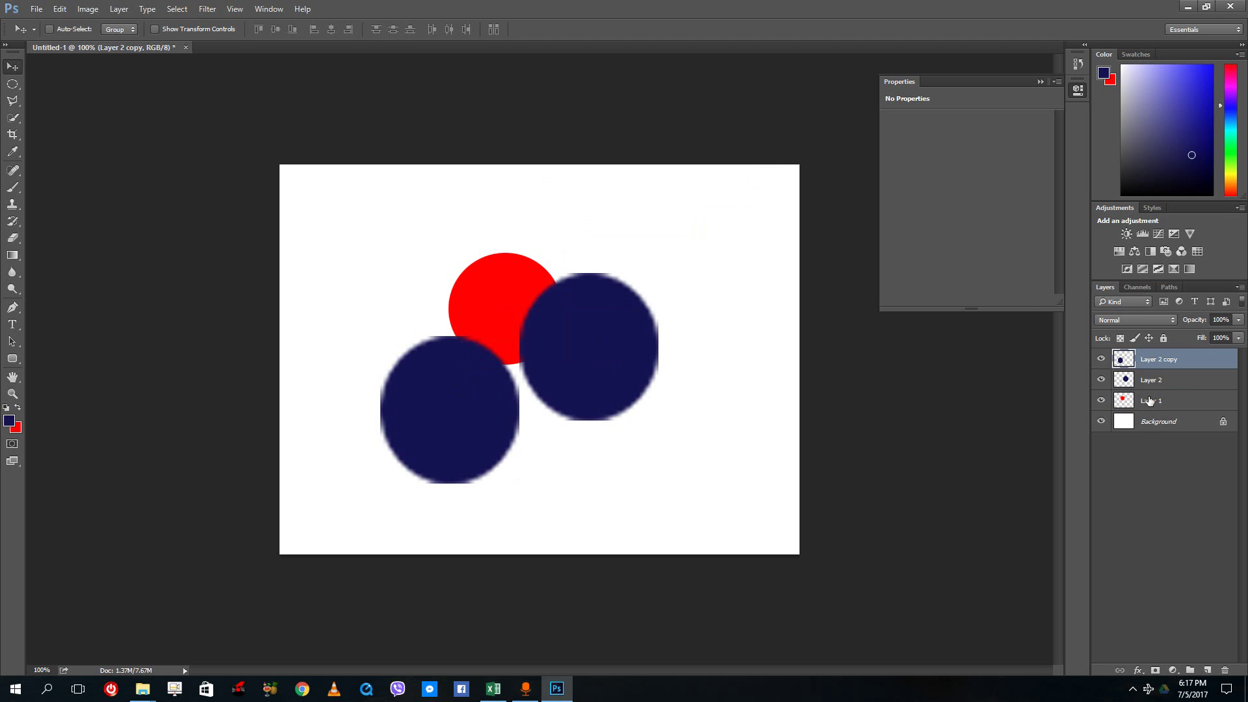
shift+click(1148, 403)
click(1146, 403)
click(1162, 366)
shift+click(1151, 405)
Merge Layer 1, Layer 2 and Layer 2 copy with Merge Layers
right_click(1151, 405)
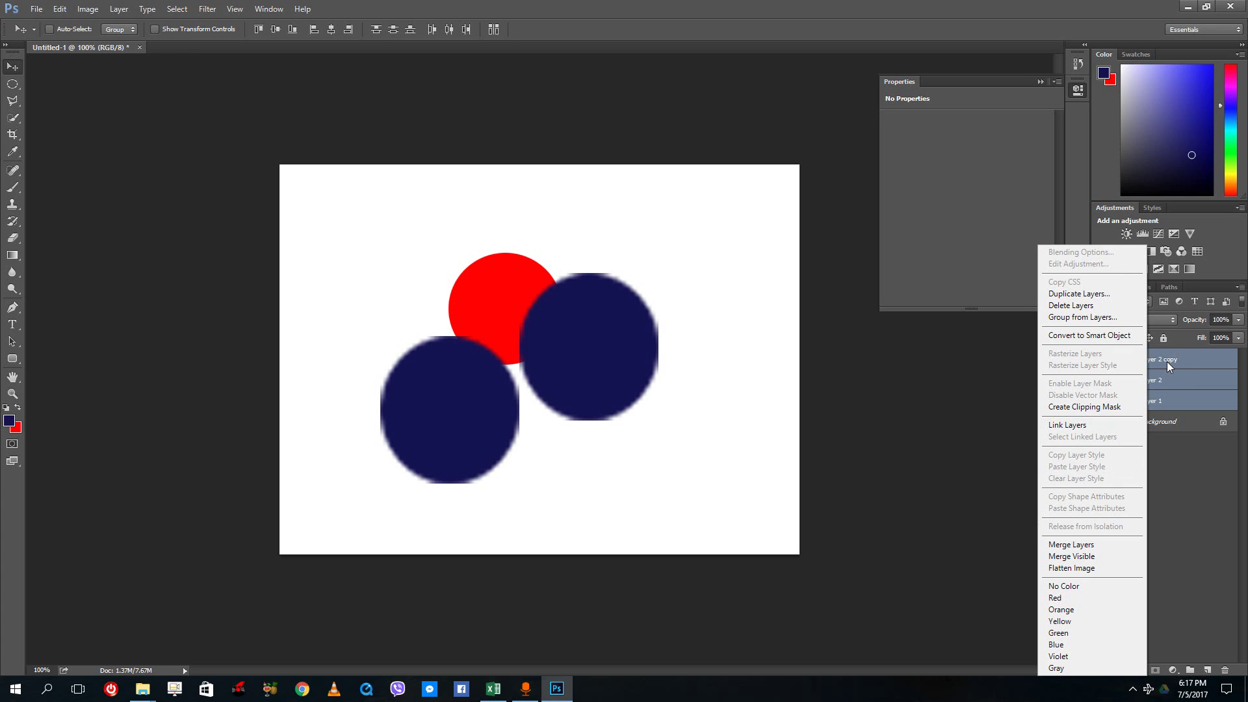
click(1179, 417)
click(1163, 421)
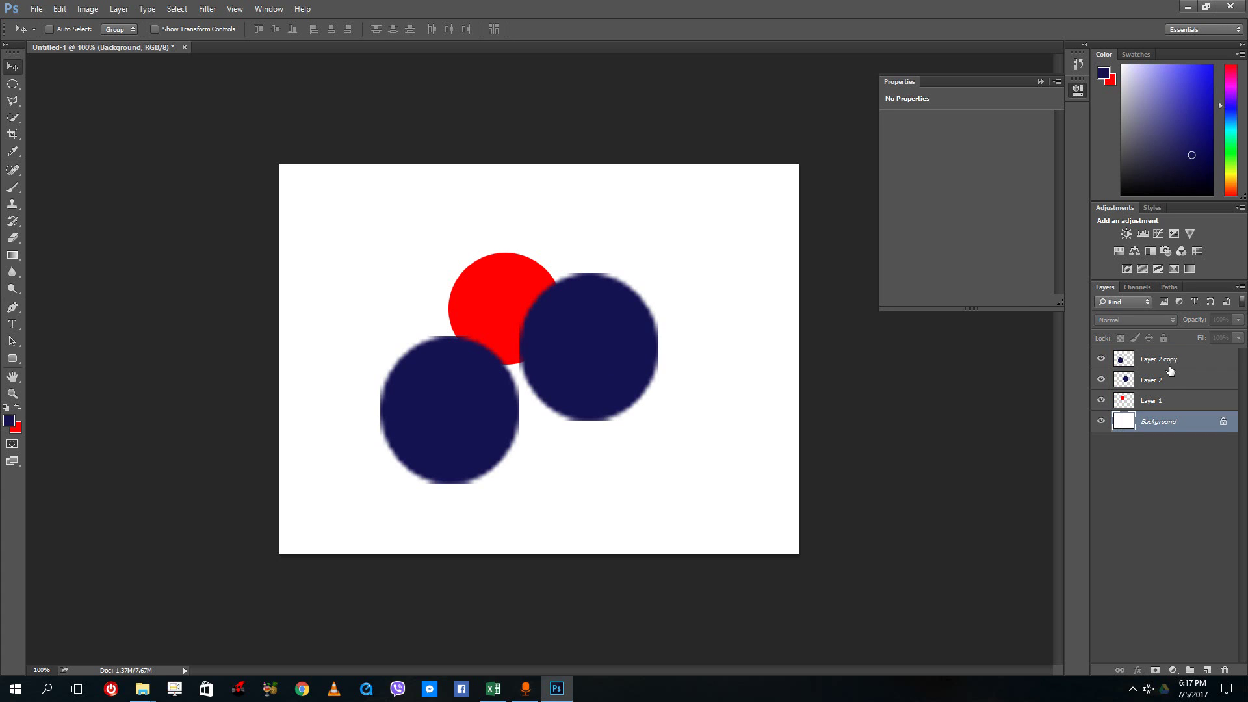
click(1169, 361)
shift+click(1161, 403)
right_click(1158, 403)
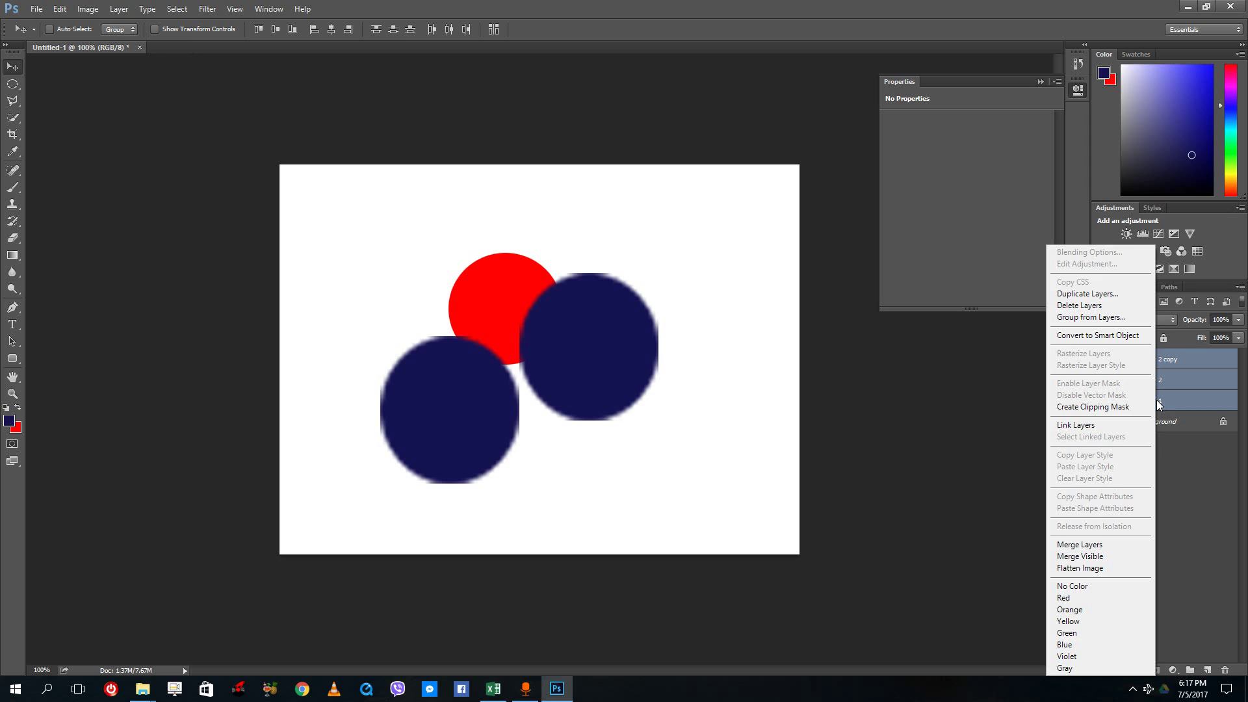
click(1103, 545)
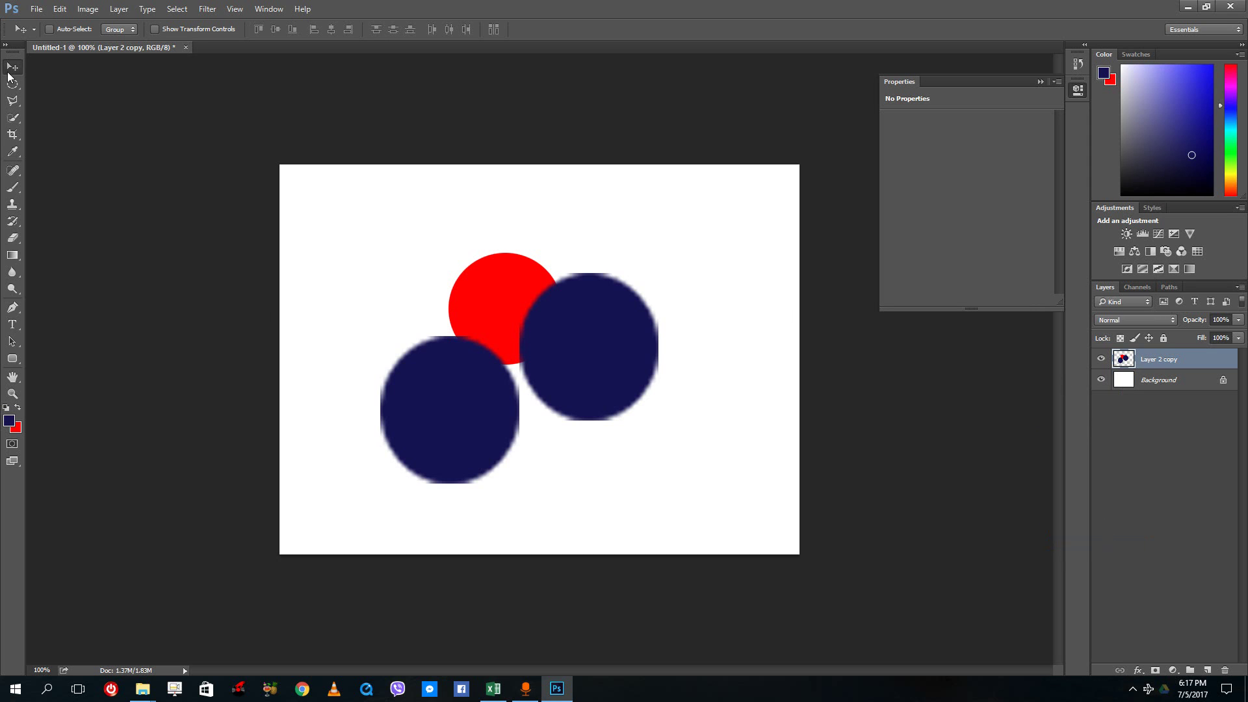
Nudge the merged circles up and make Layer 2 copy an embedded smart object
drag(507, 334, 476, 260)
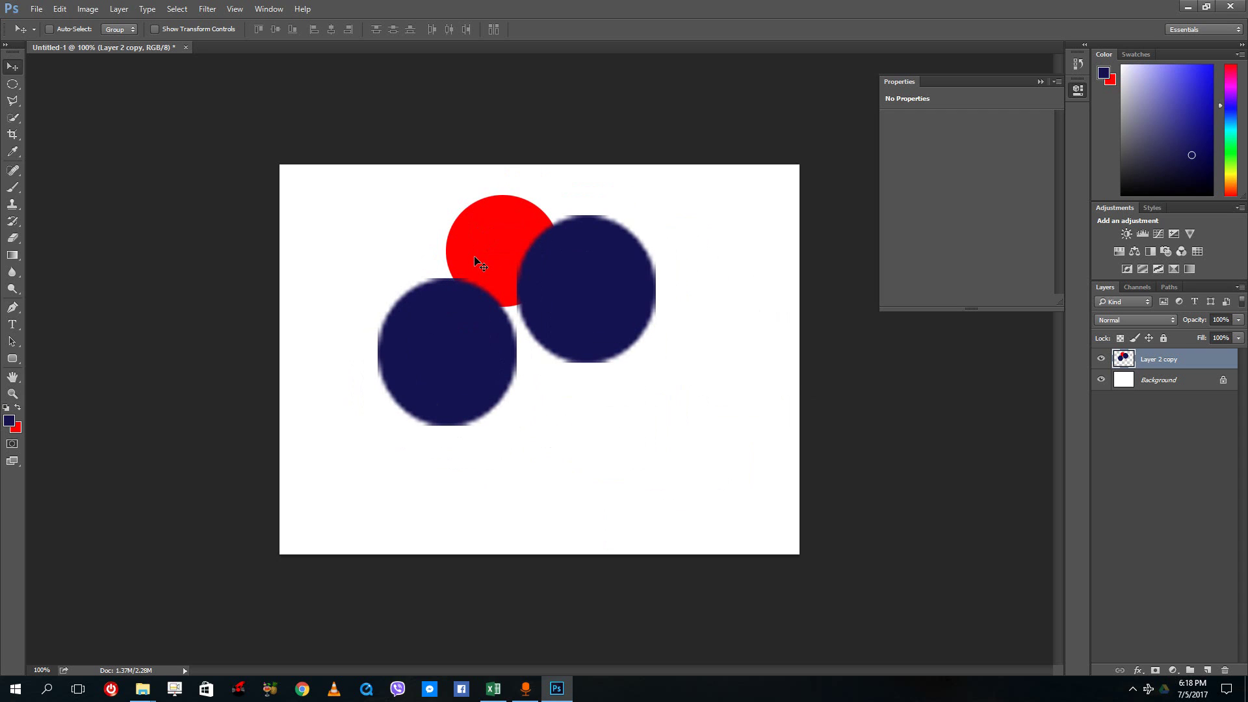
right_click(1146, 363)
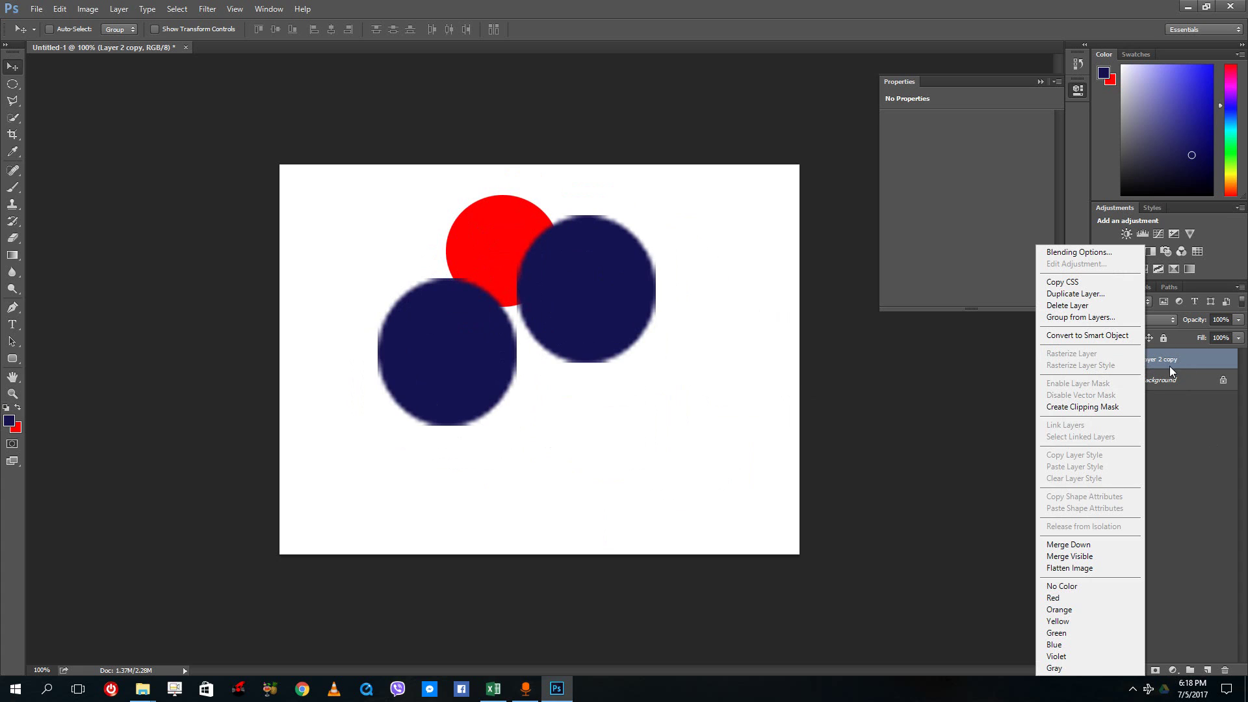
click(1082, 334)
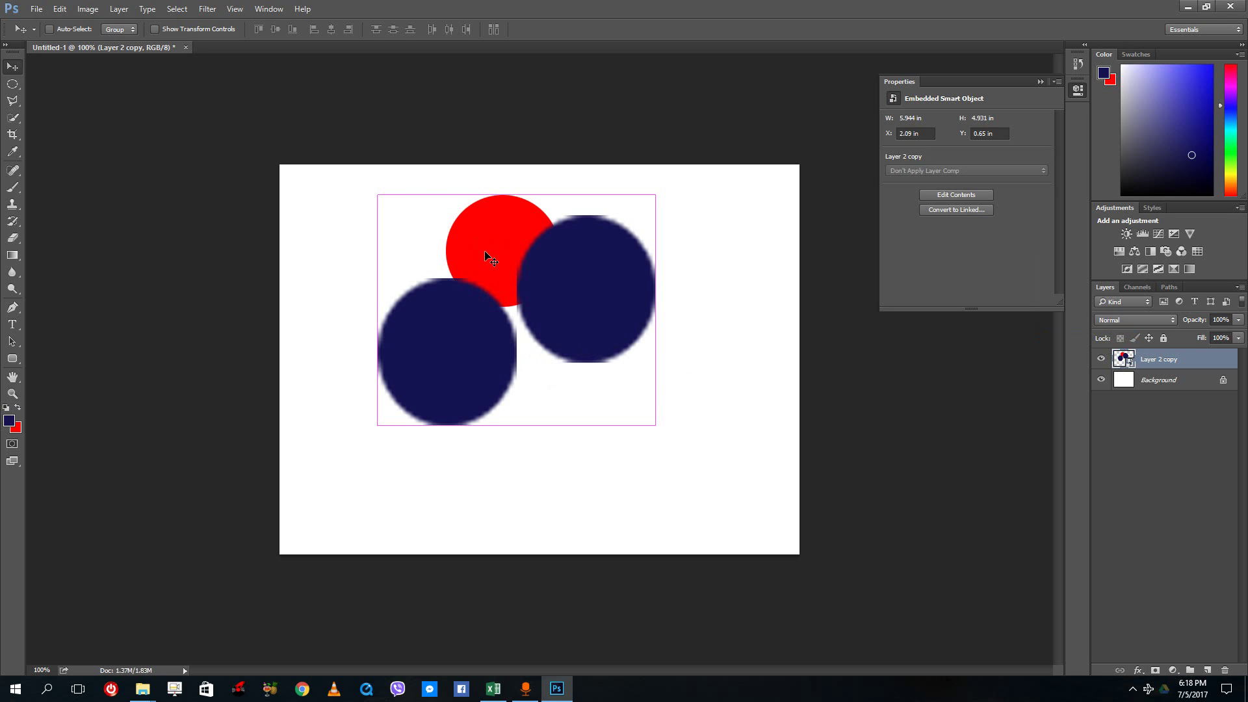
Scale the circles smart object down to a tiny size, then back up to near full size
key(ctrl+t)
drag(655, 195, 387, 414)
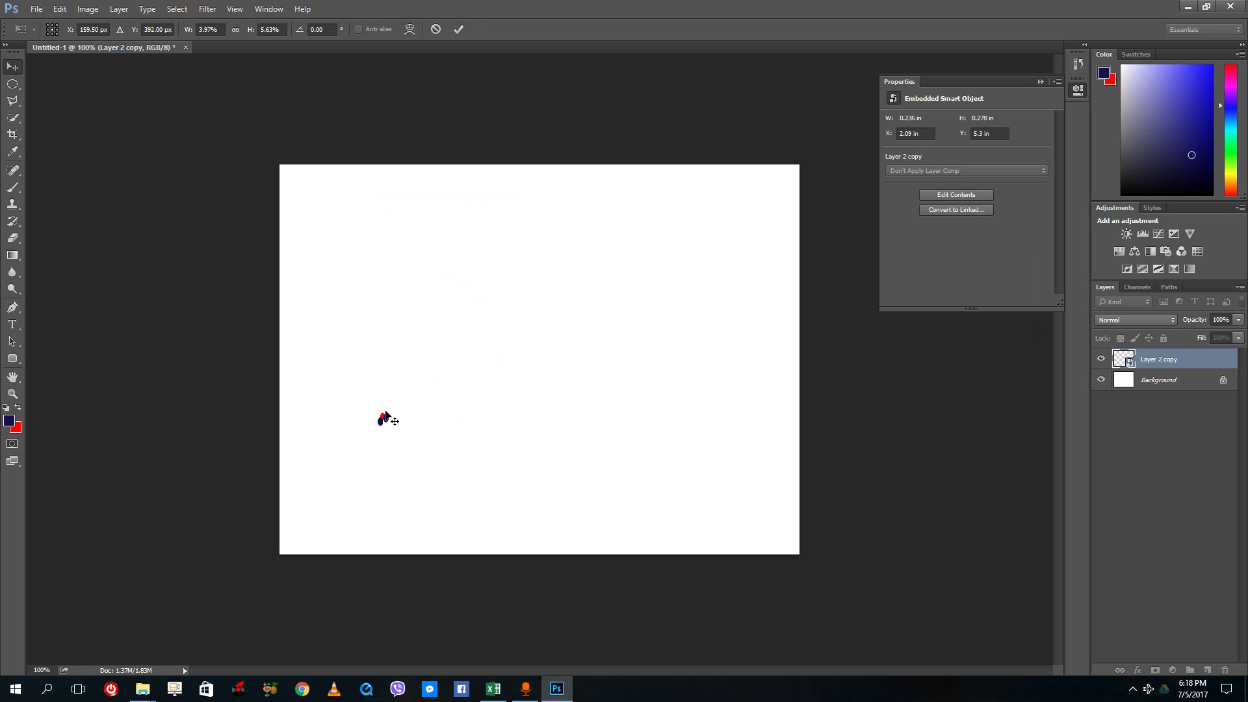
key(Return)
key(ctrl+t)
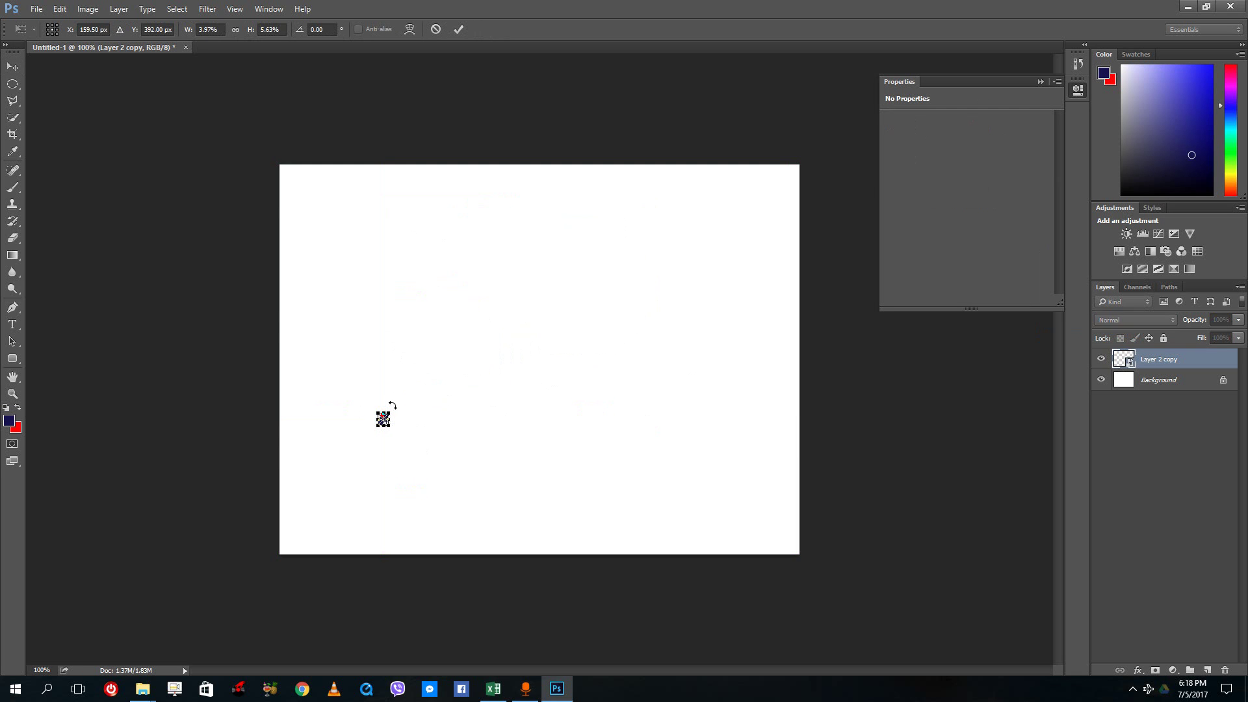
drag(389, 414, 672, 175)
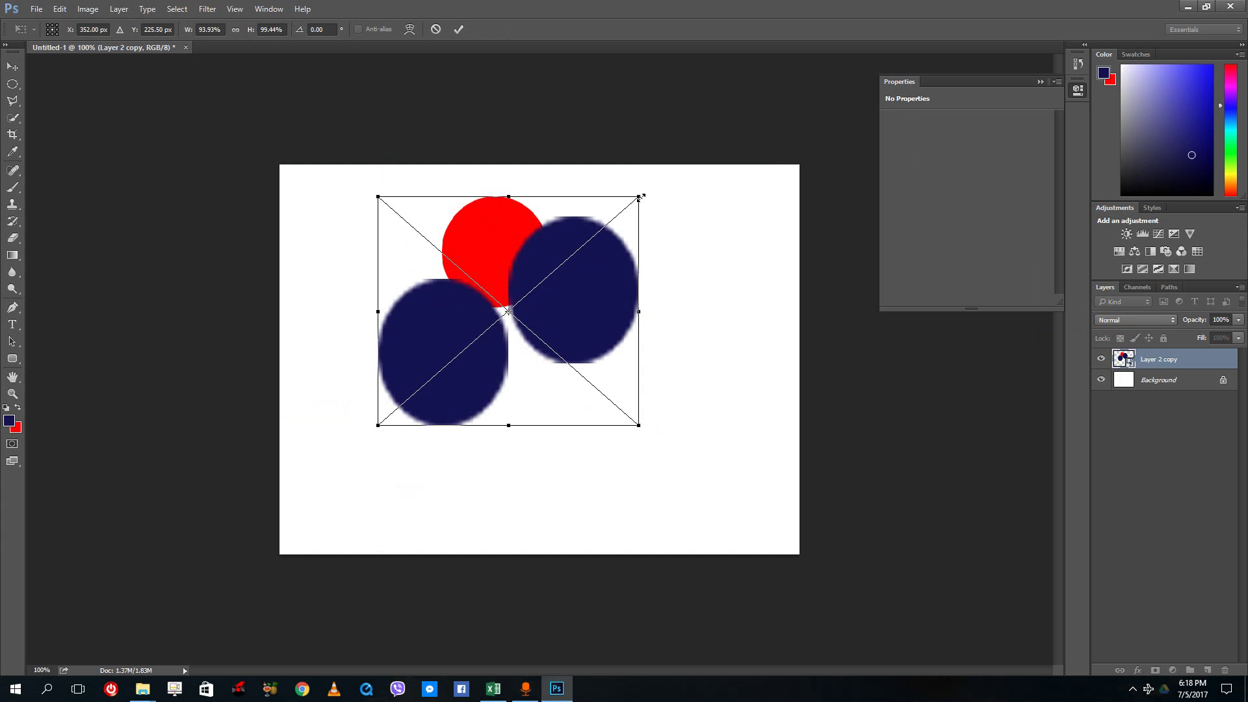
key(Return)
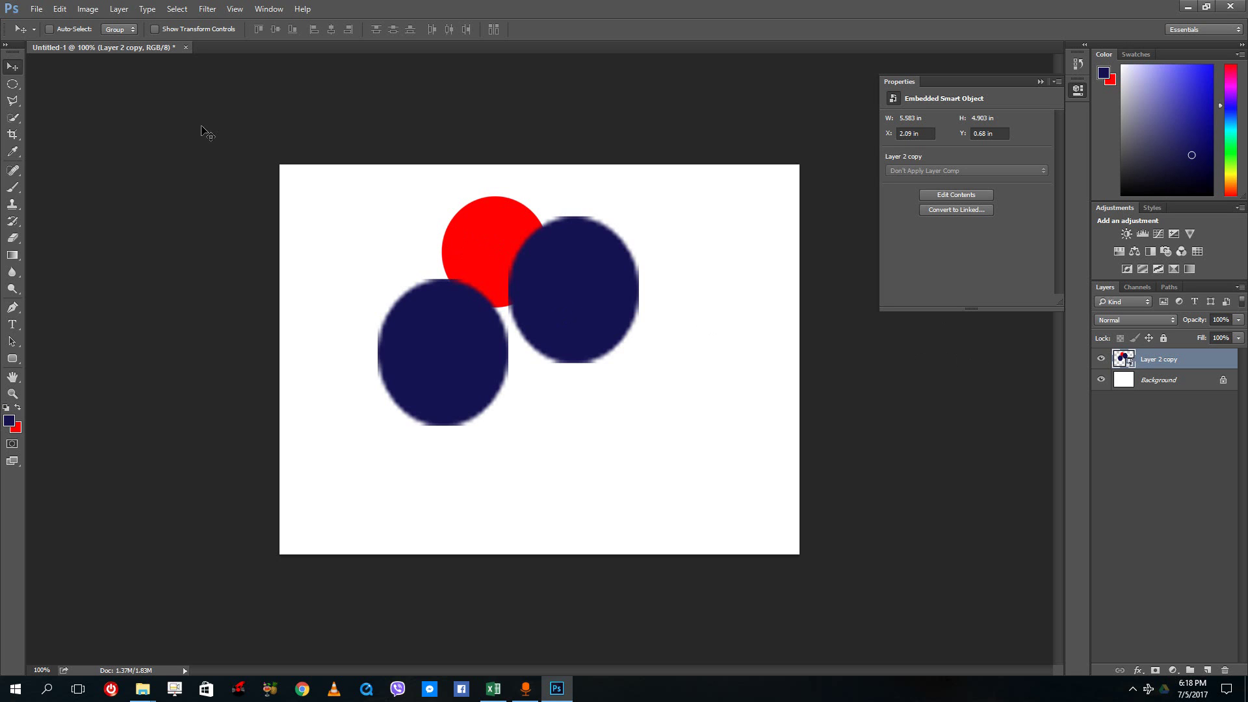
Move the circles smart object up, from Y 0.68 in to 0.13 in
click(32, 13)
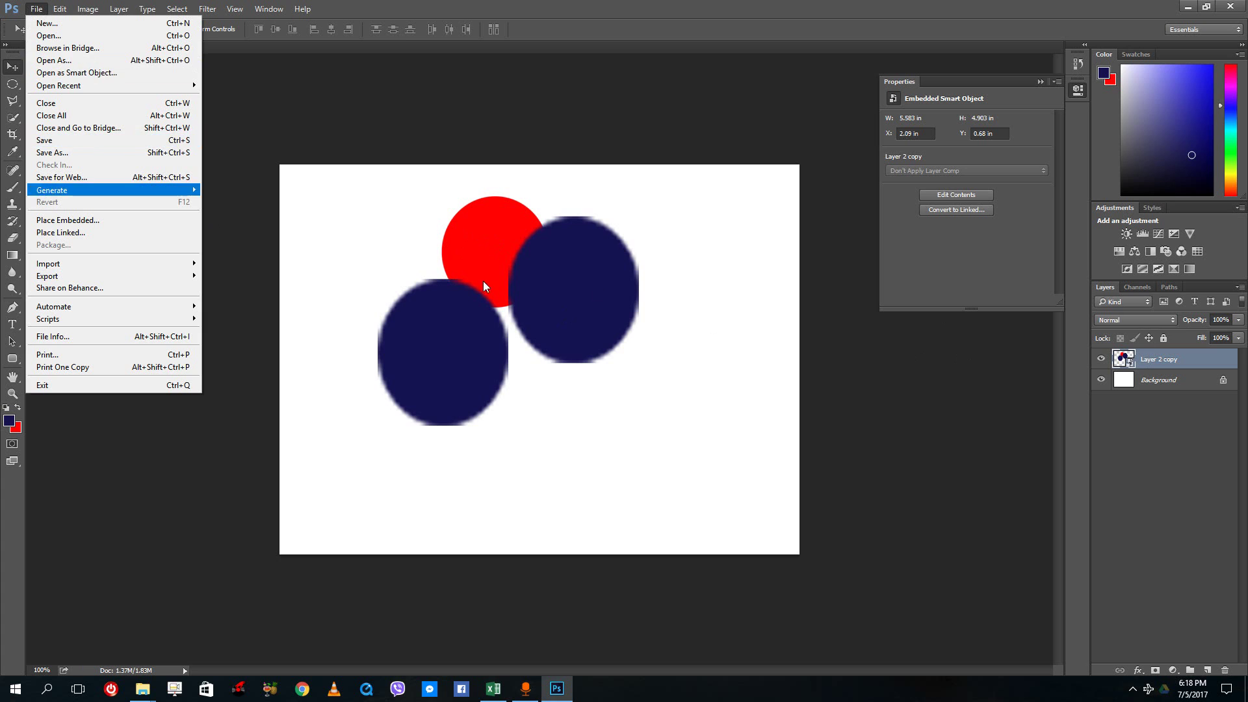
click(604, 293)
drag(604, 294, 604, 268)
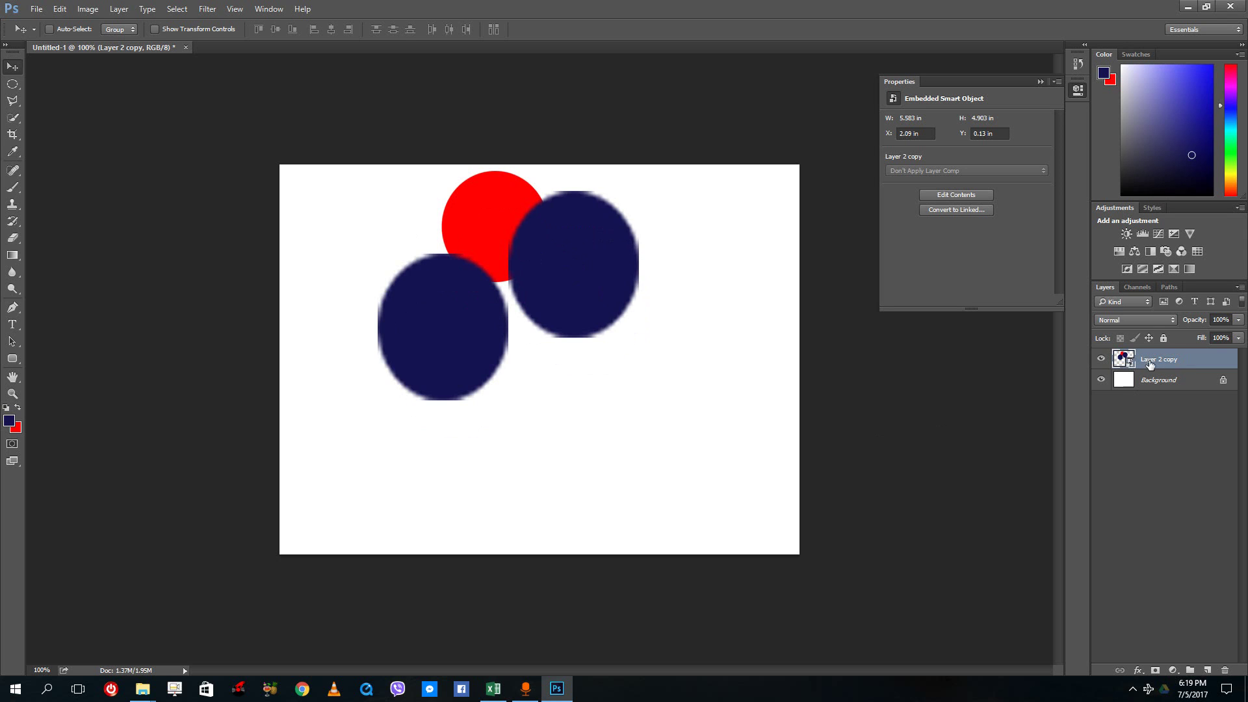
Rasterize Layer 2 copy and move the circles down and to the left
right_click(1153, 362)
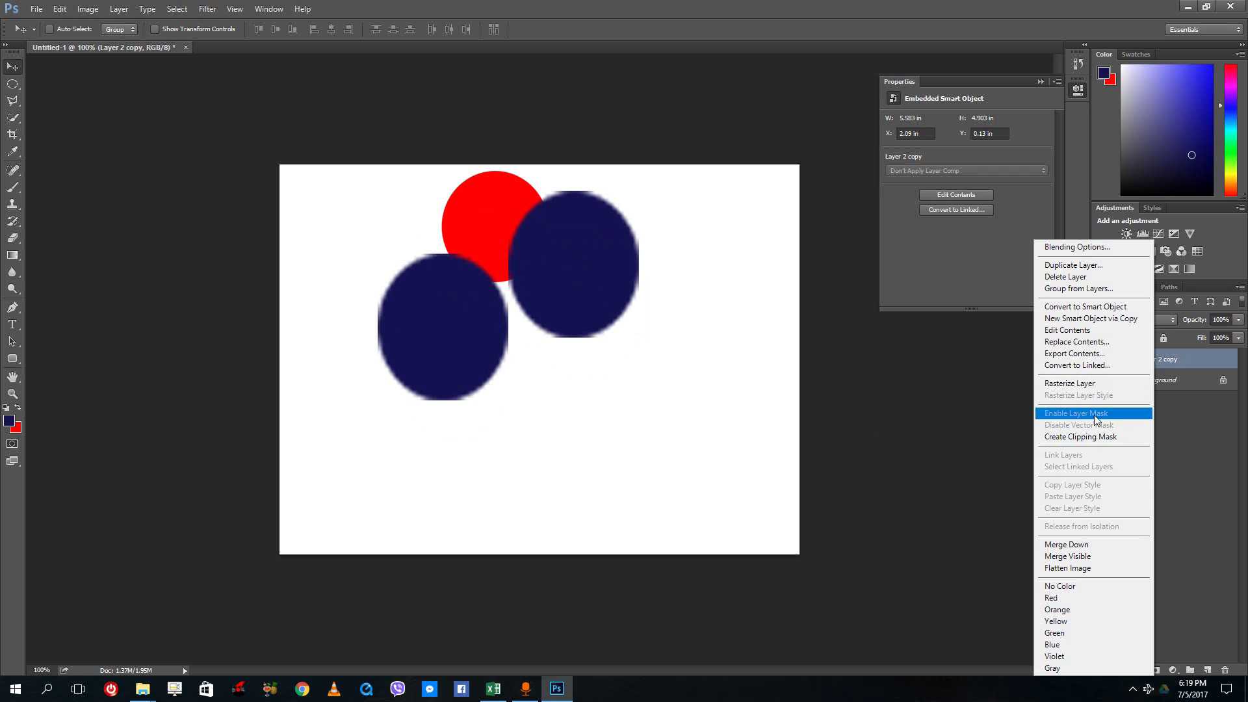
click(1097, 386)
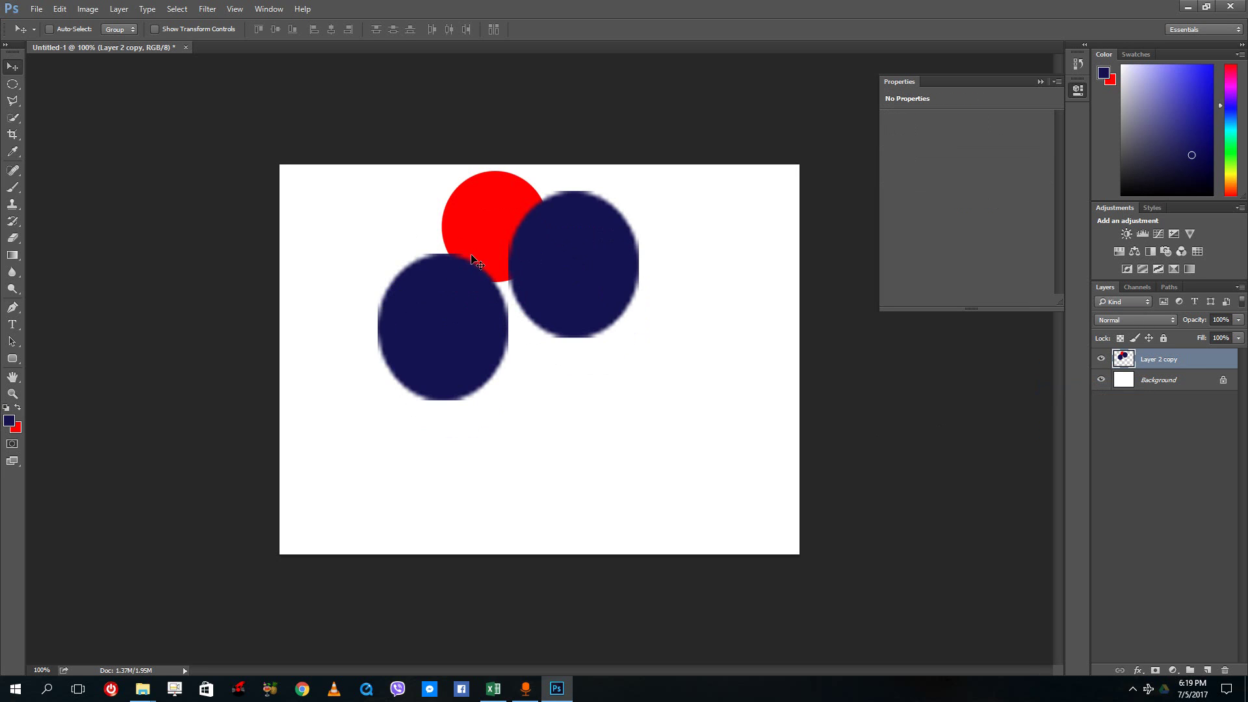
drag(476, 262, 449, 338)
Shrink the rasterized circles to a tiny size, then enlarge them back until blurry
key(ctrl+t)
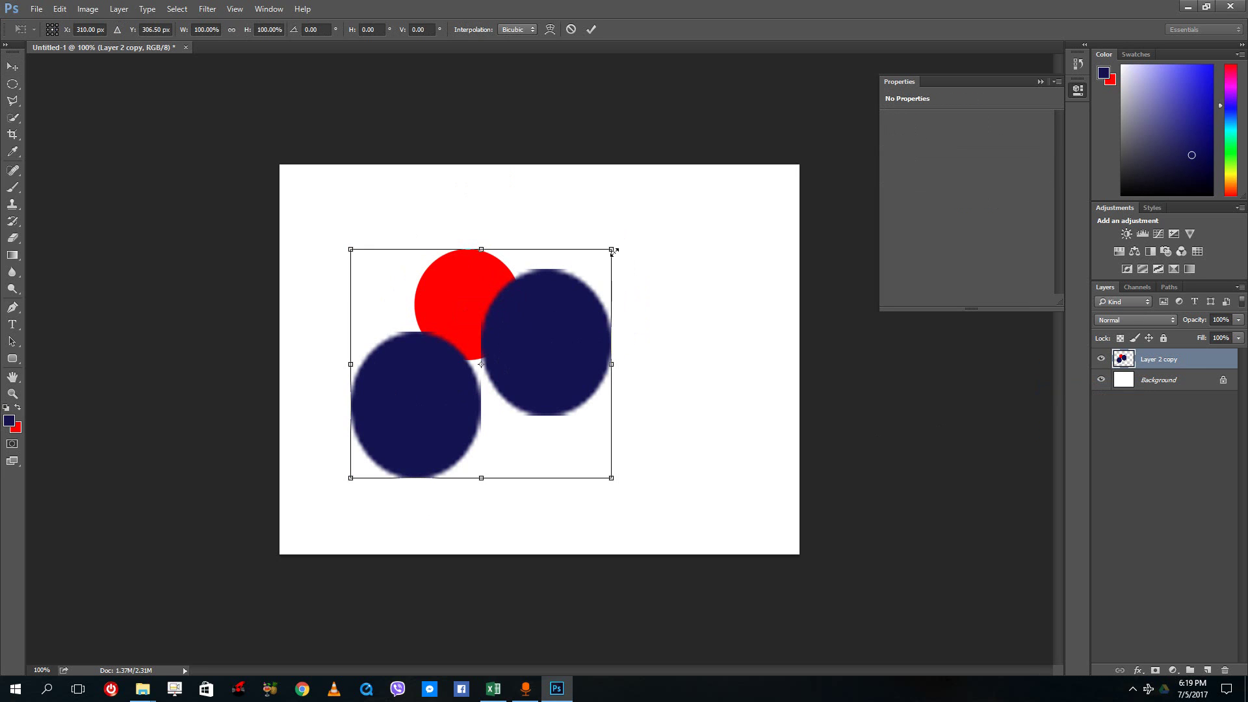
drag(612, 248, 375, 461)
key(Return)
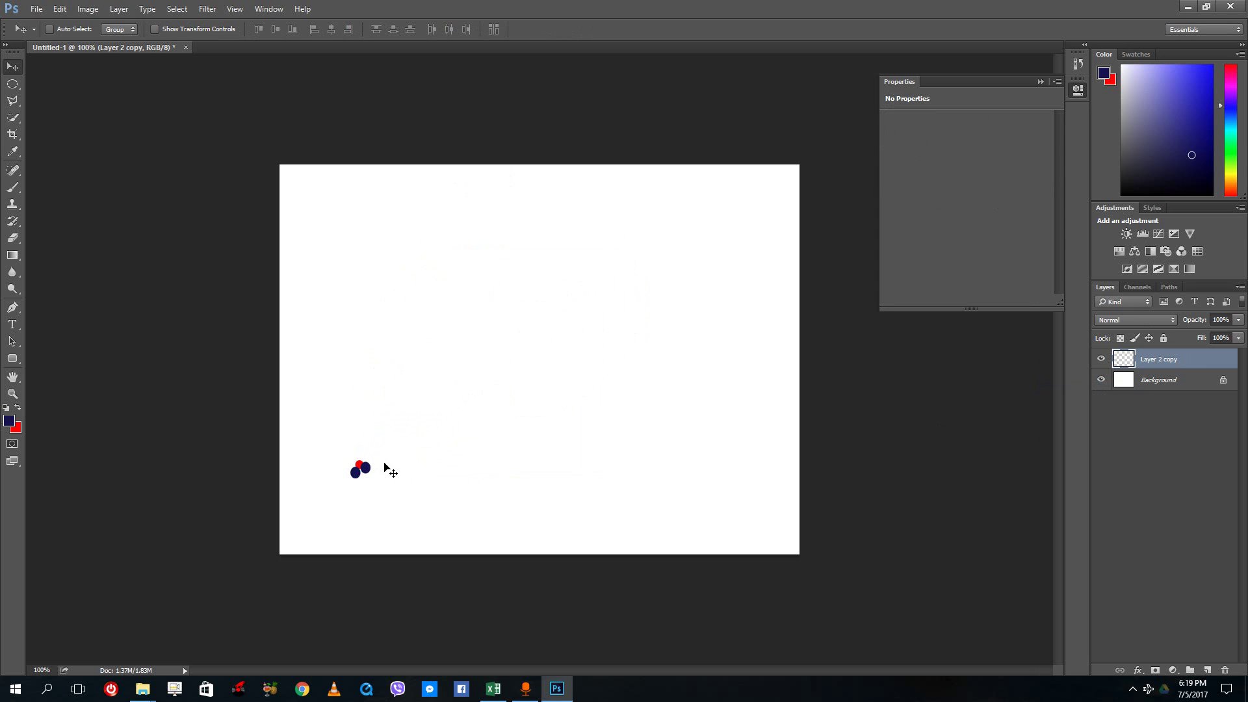
key(ctrl+t)
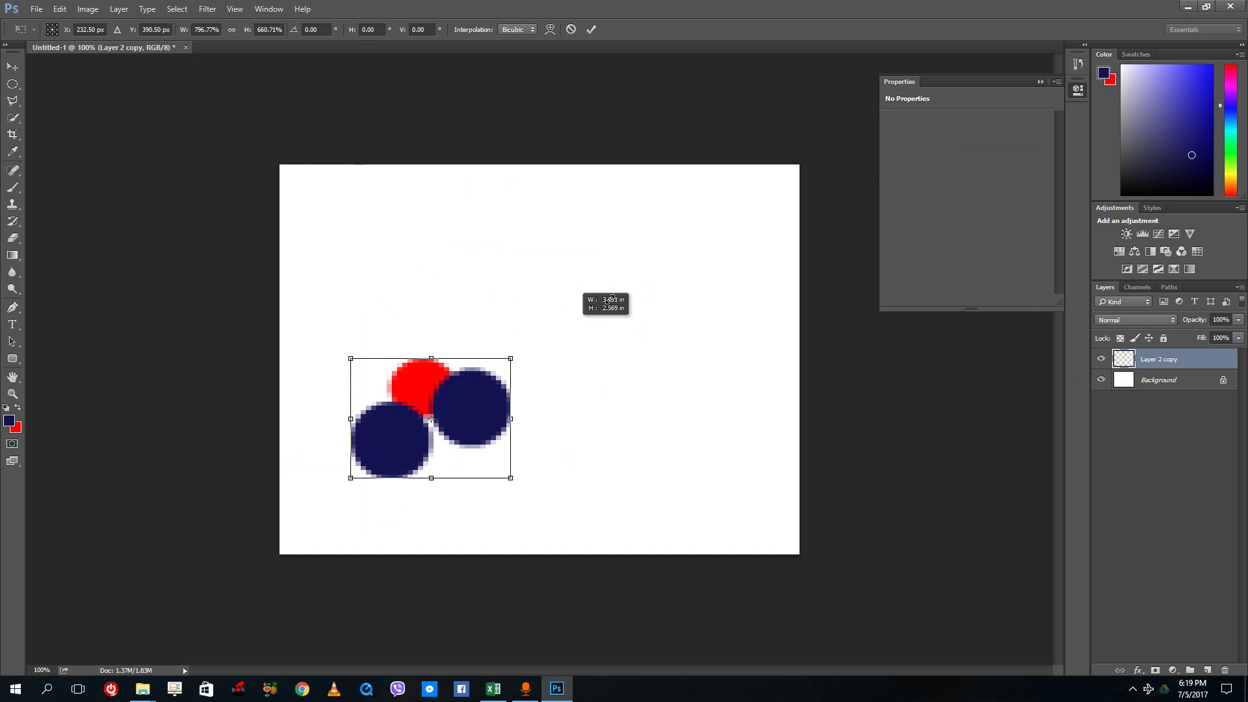
drag(611, 300, 682, 184)
key(Return)
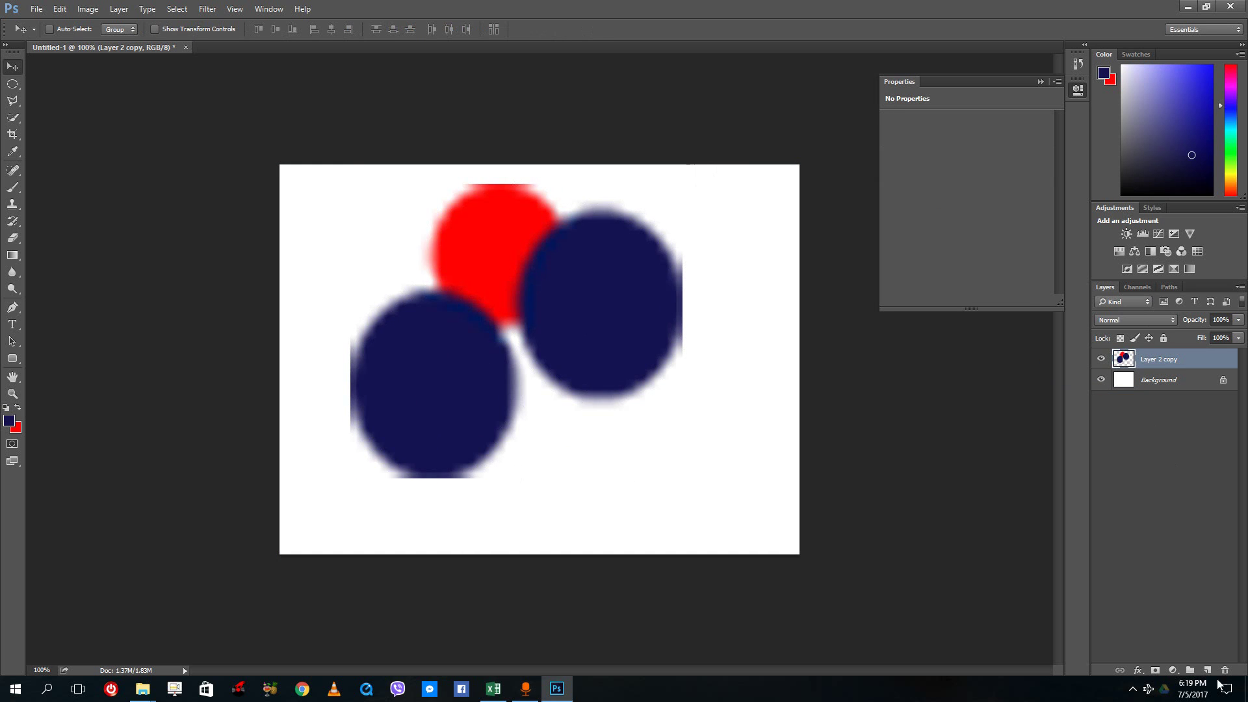
Delete the Layer 2 copy circles layer
click(1142, 385)
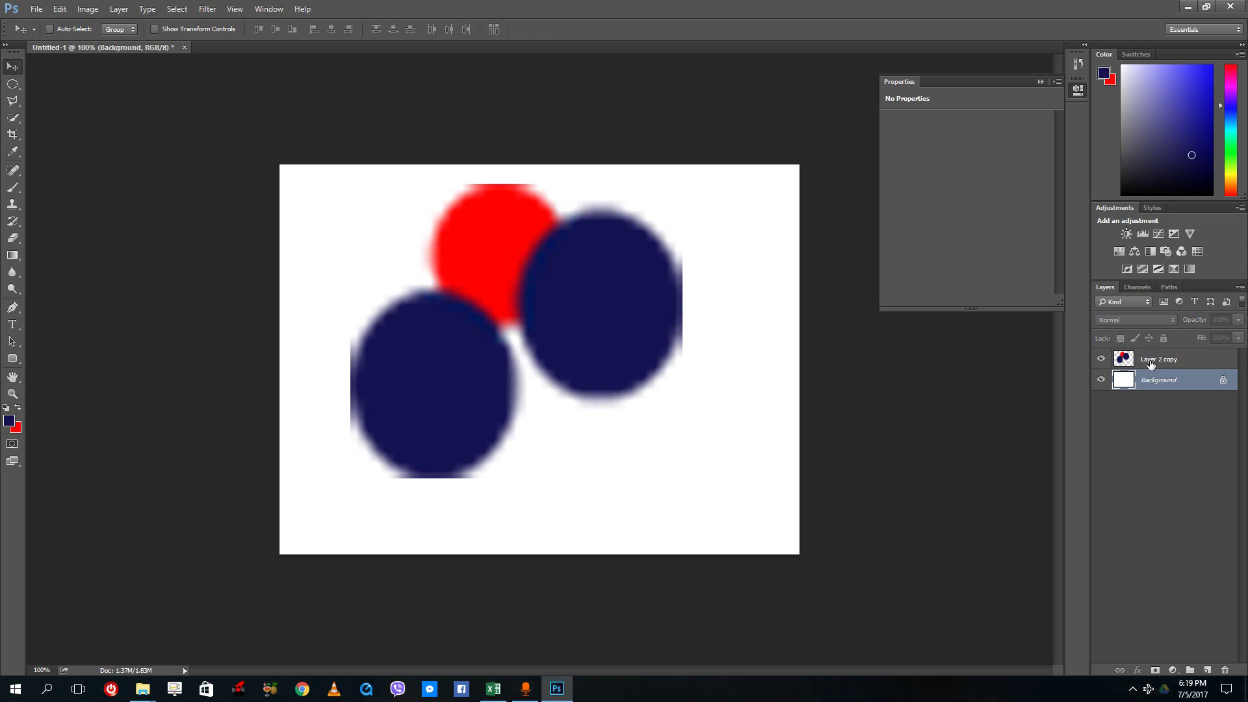
click(1150, 364)
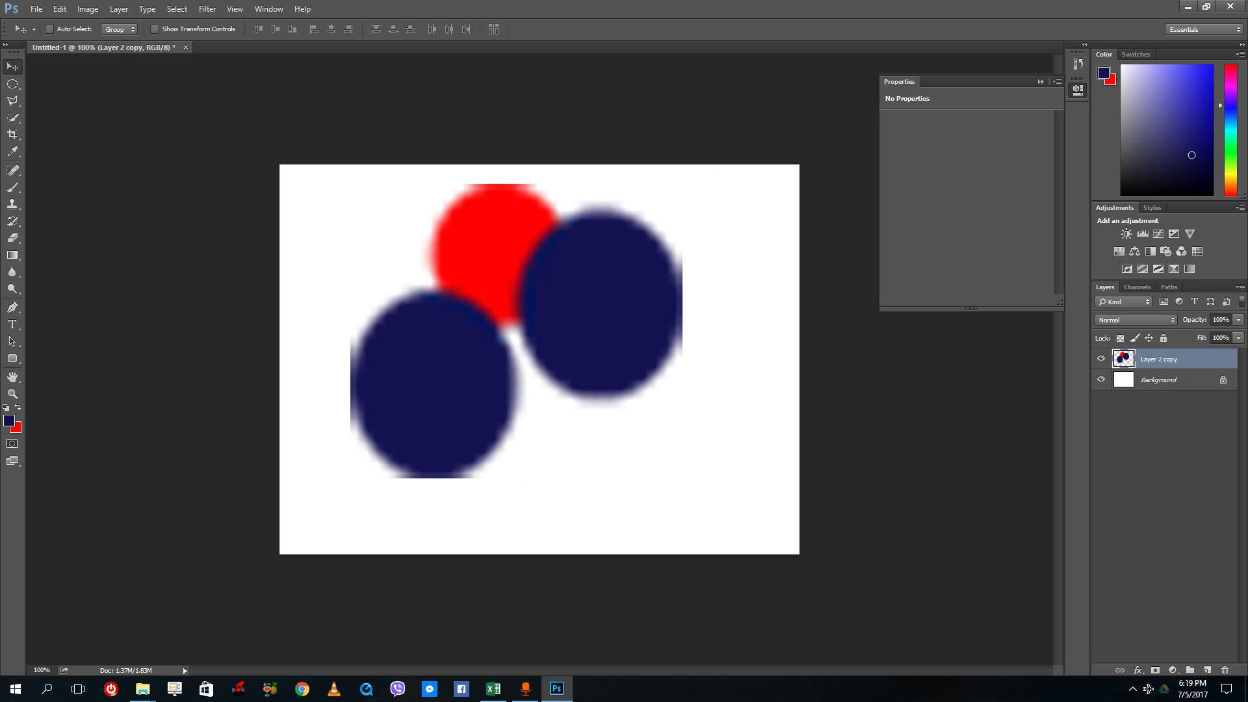
click(1225, 670)
click(585, 253)
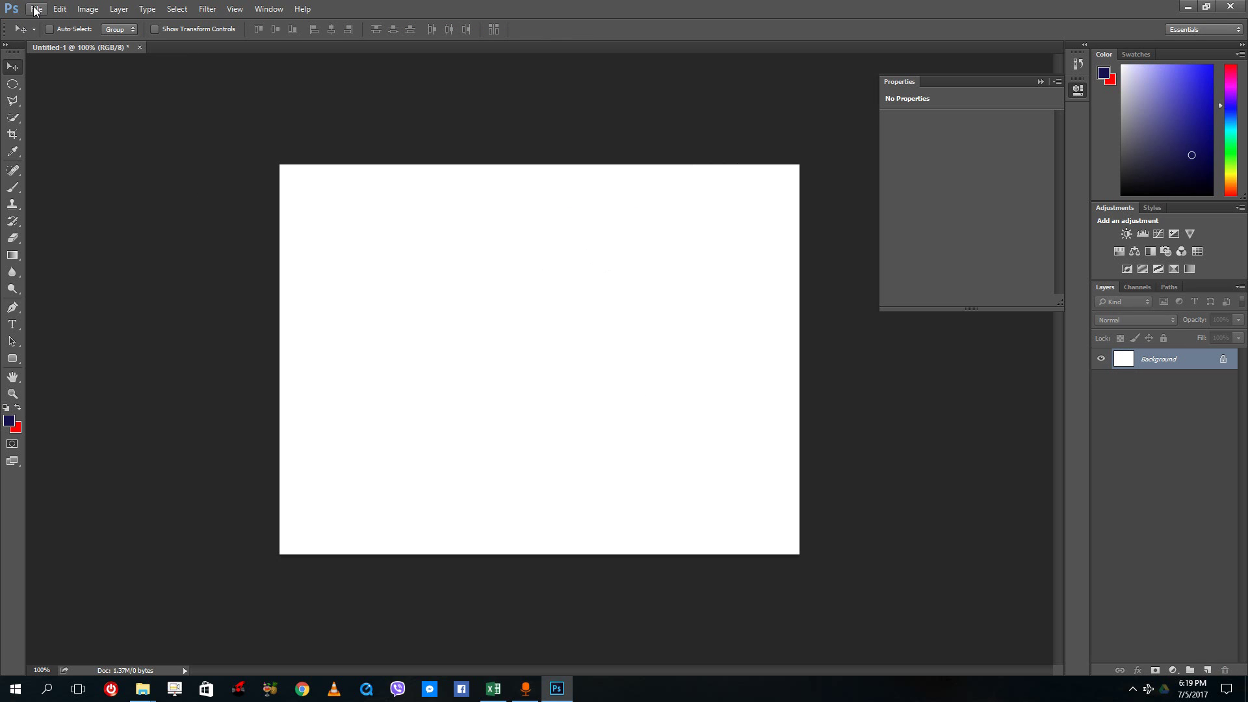
Place the river-and-boats photo file 1 as an embedded image
click(36, 9)
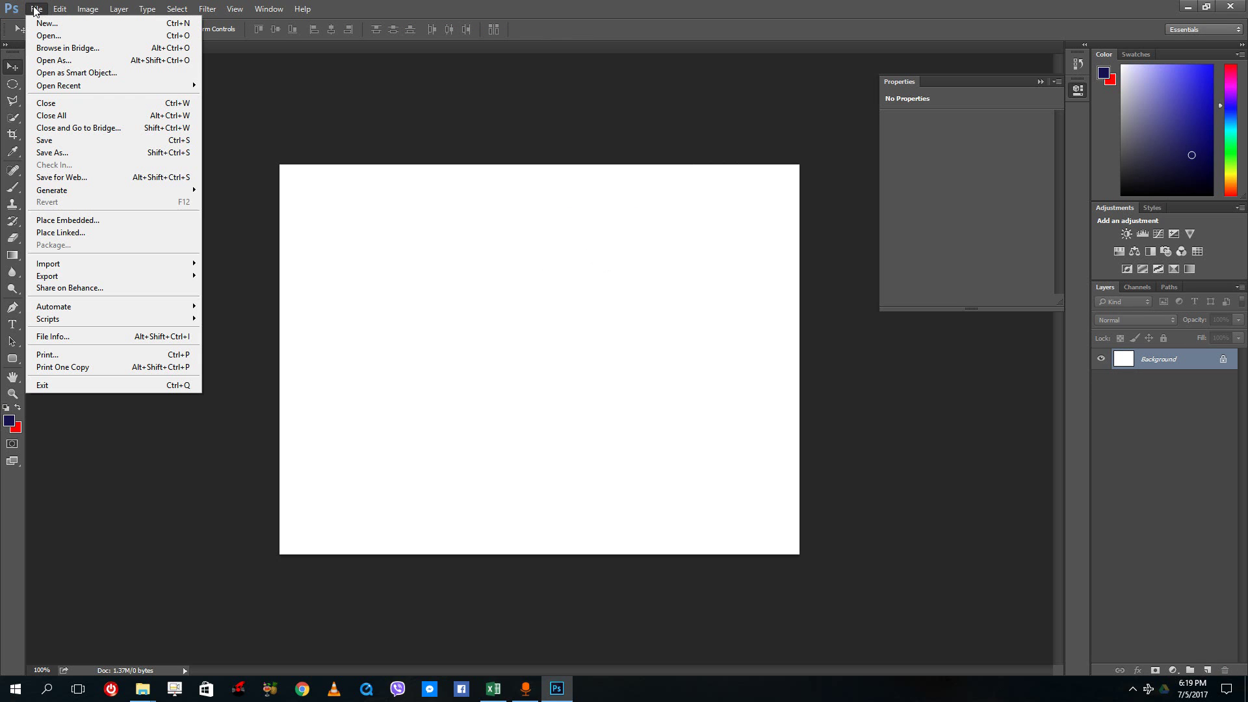
click(91, 219)
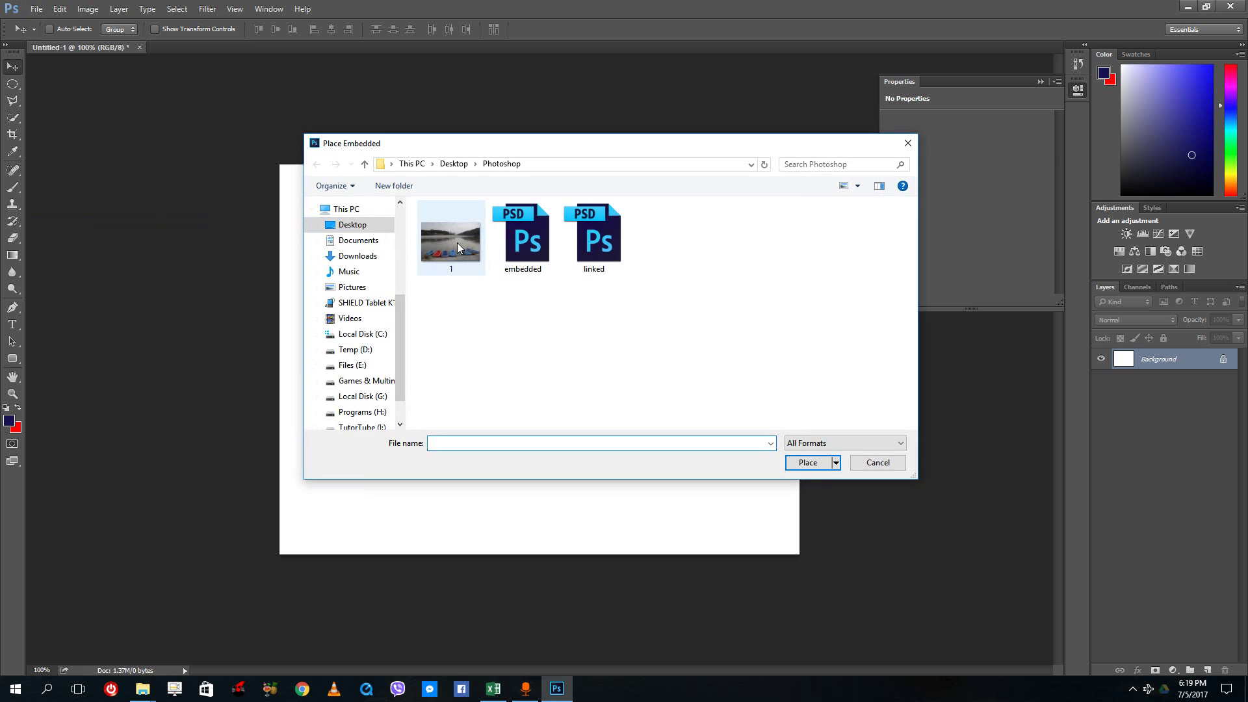
double_click(457, 243)
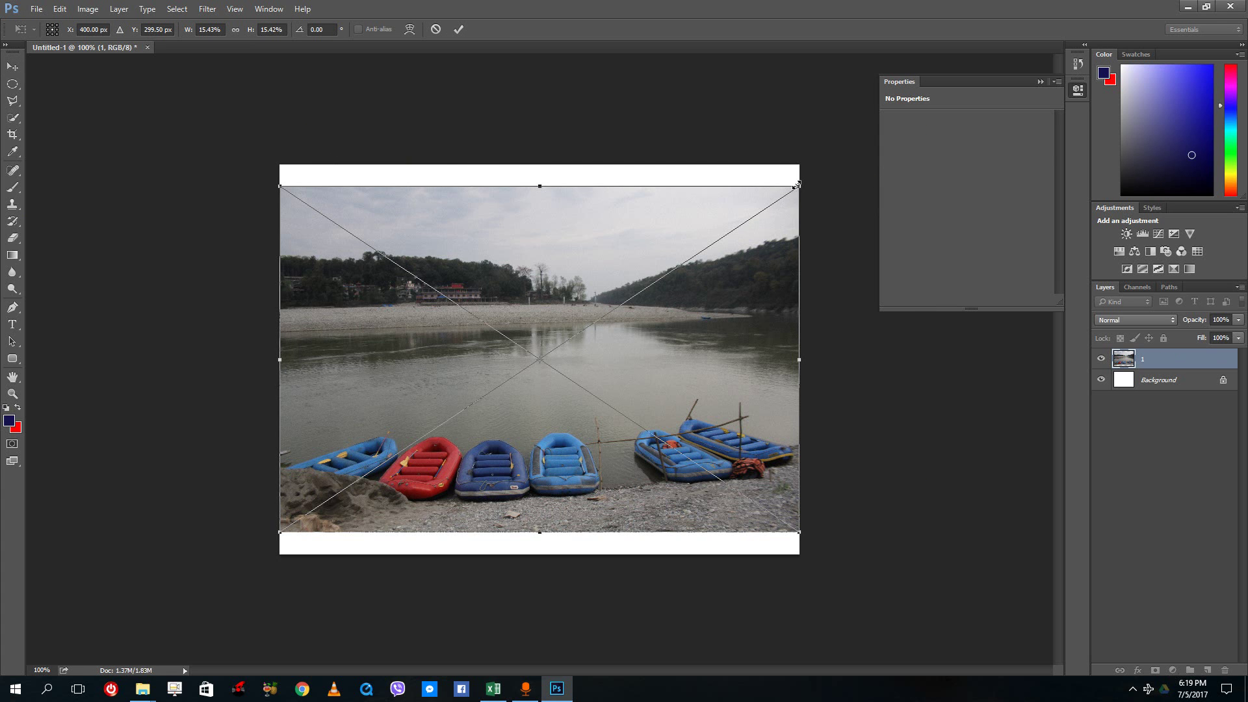
Shrink photo 1 tiny, then enlarge it to 9.528 × 7.25 in at X 0.63 in, Y 0.43 in
drag(798, 186, 307, 505)
key(Return)
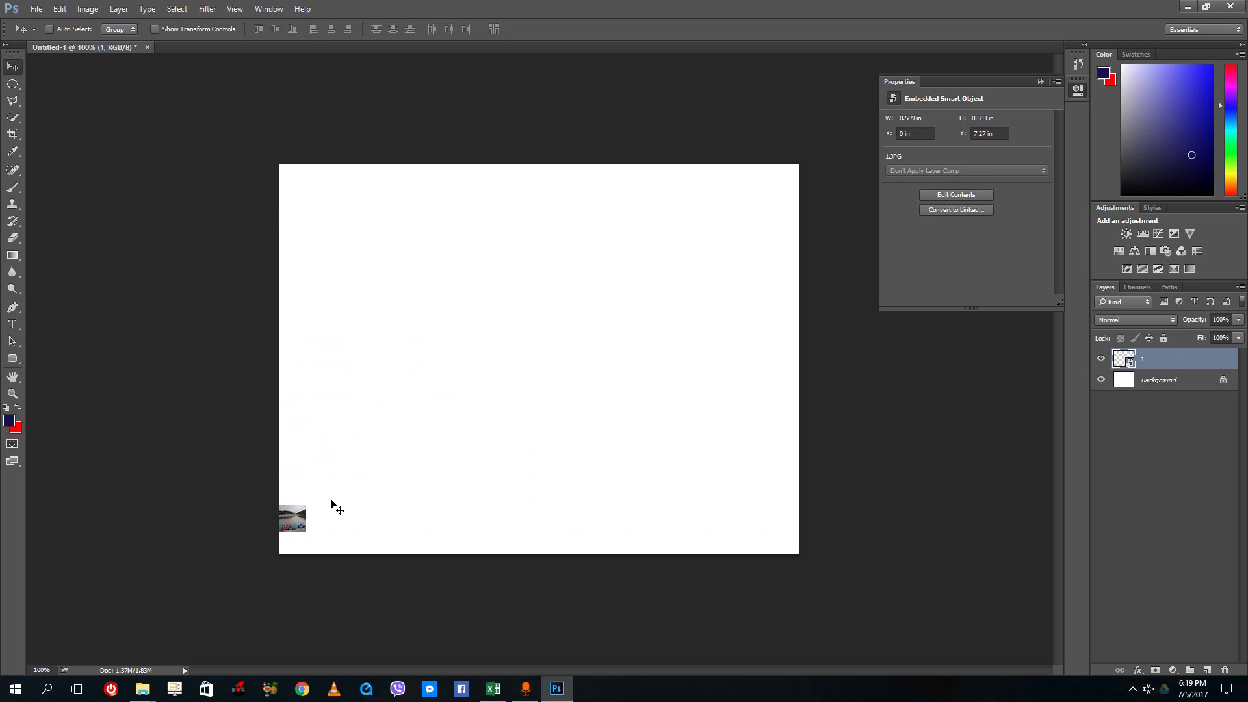
drag(290, 521, 319, 513)
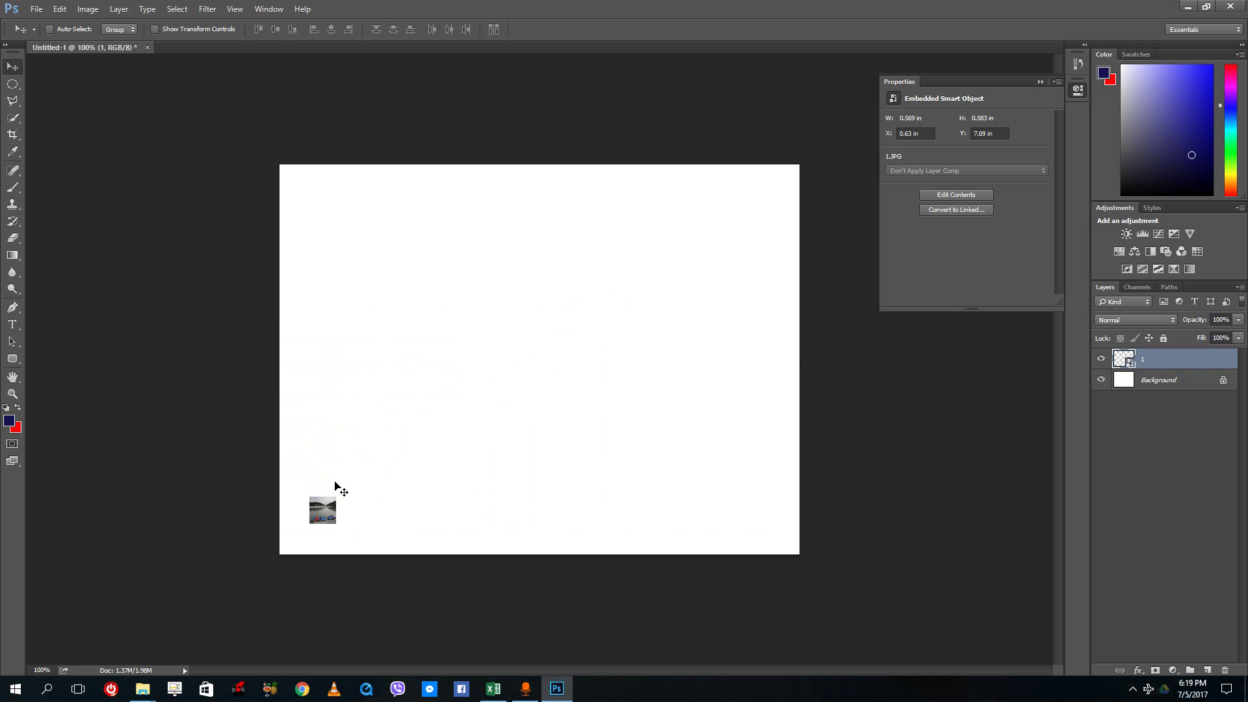
key(ctrl+t)
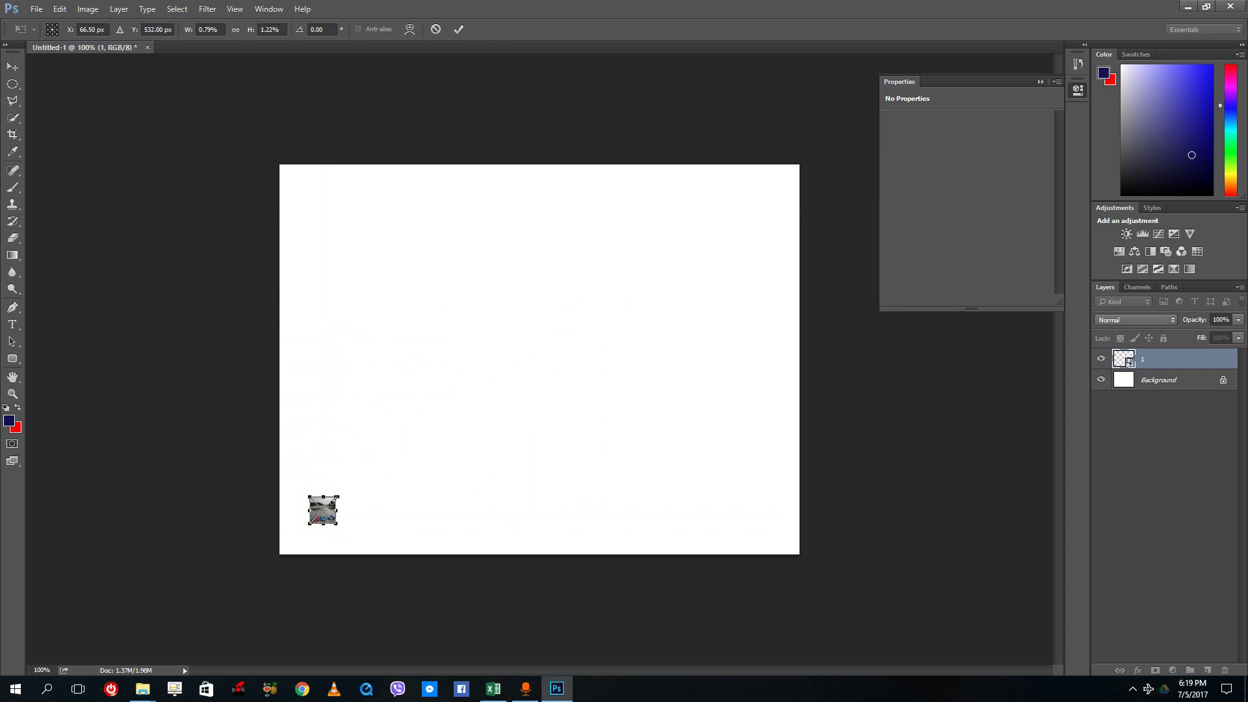
drag(334, 498, 759, 185)
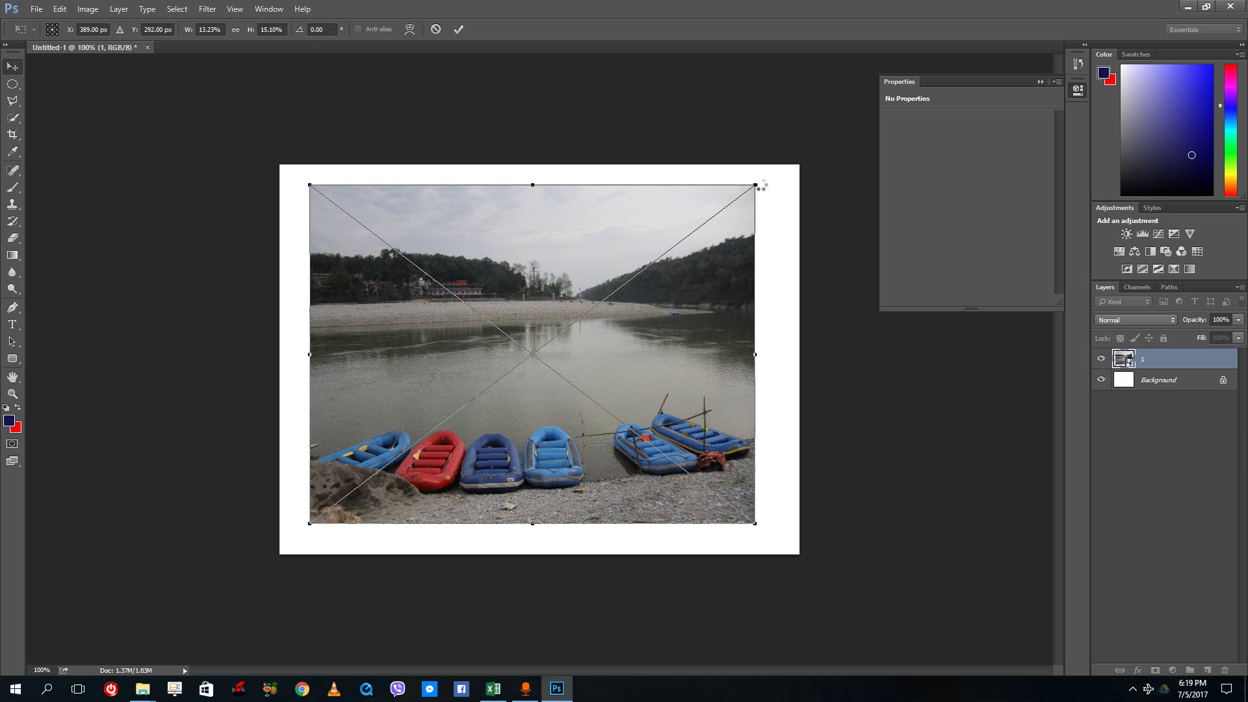
key(Return)
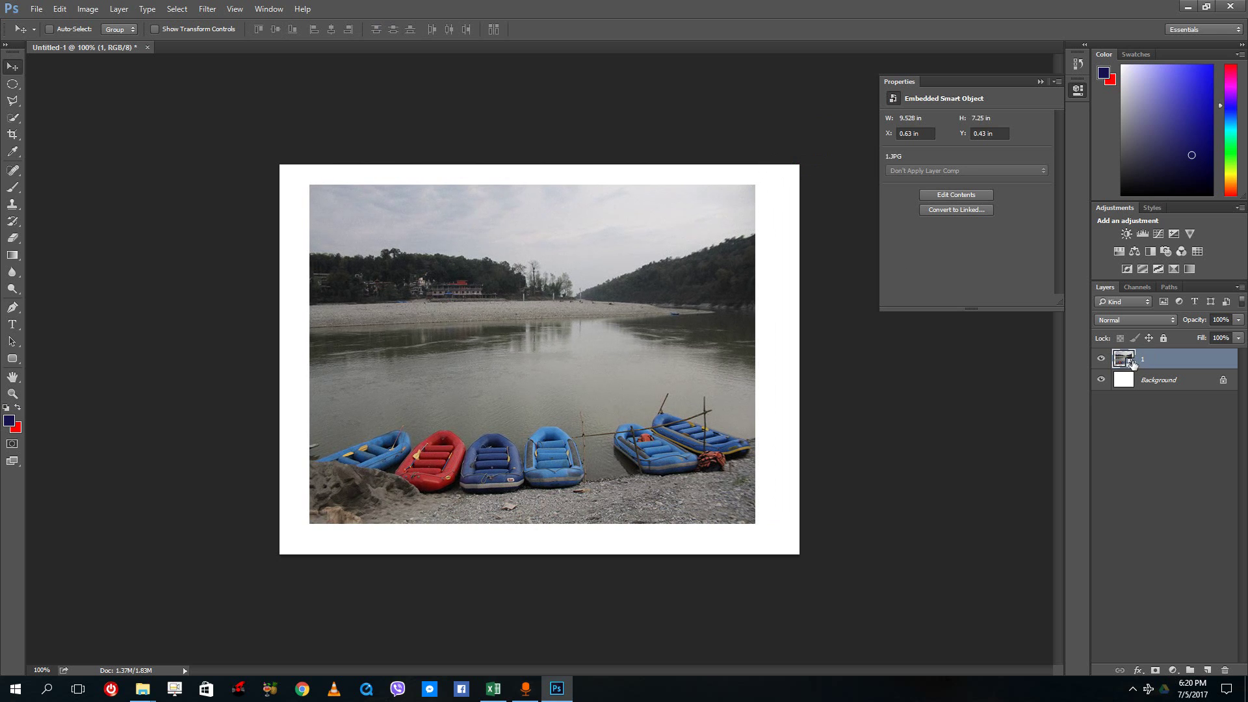
Rasterize photo layer 1, shrink it to a tiny thumbnail, and enlarge it back until heavily blurred
right_click(1138, 362)
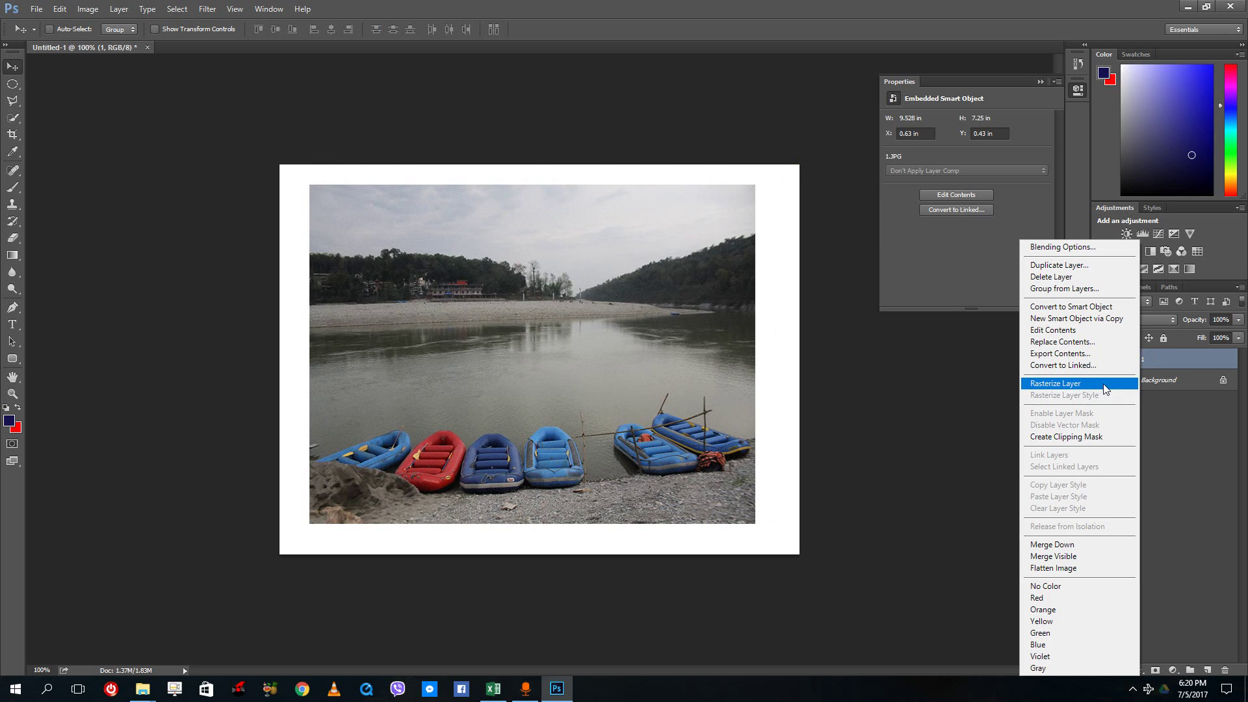
click(1103, 384)
key(ctrl+t)
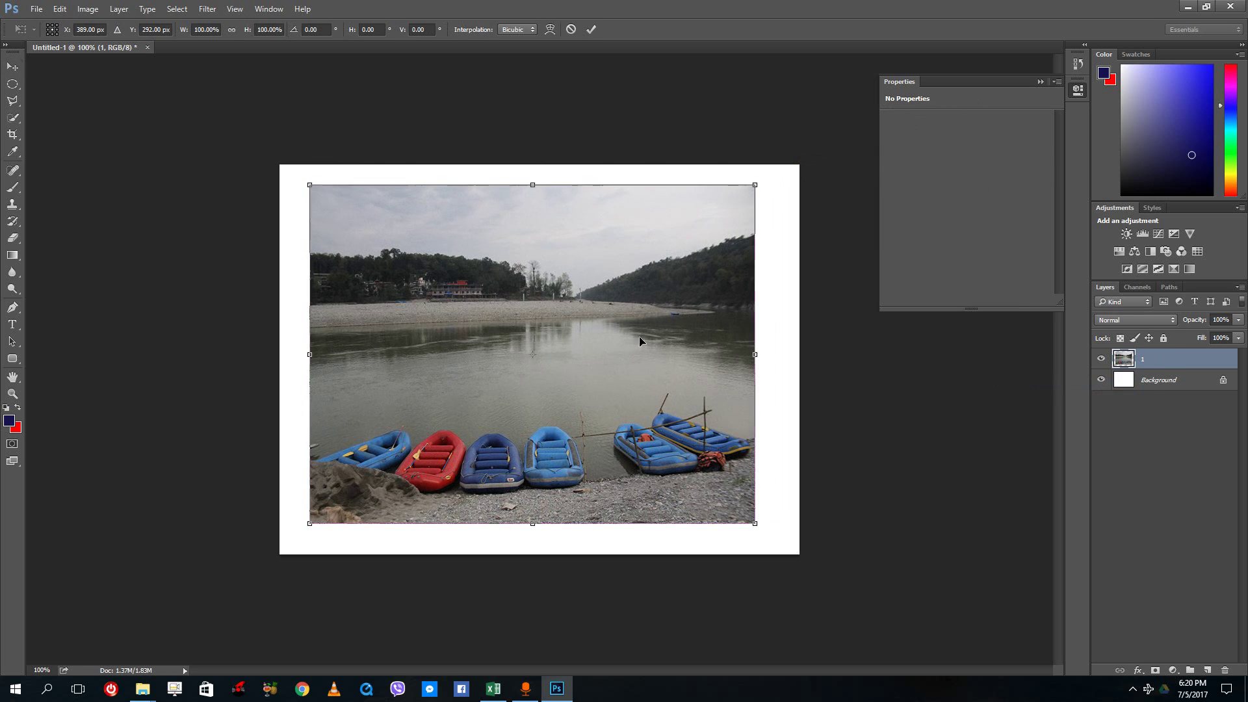
drag(754, 185, 430, 427)
key(Return)
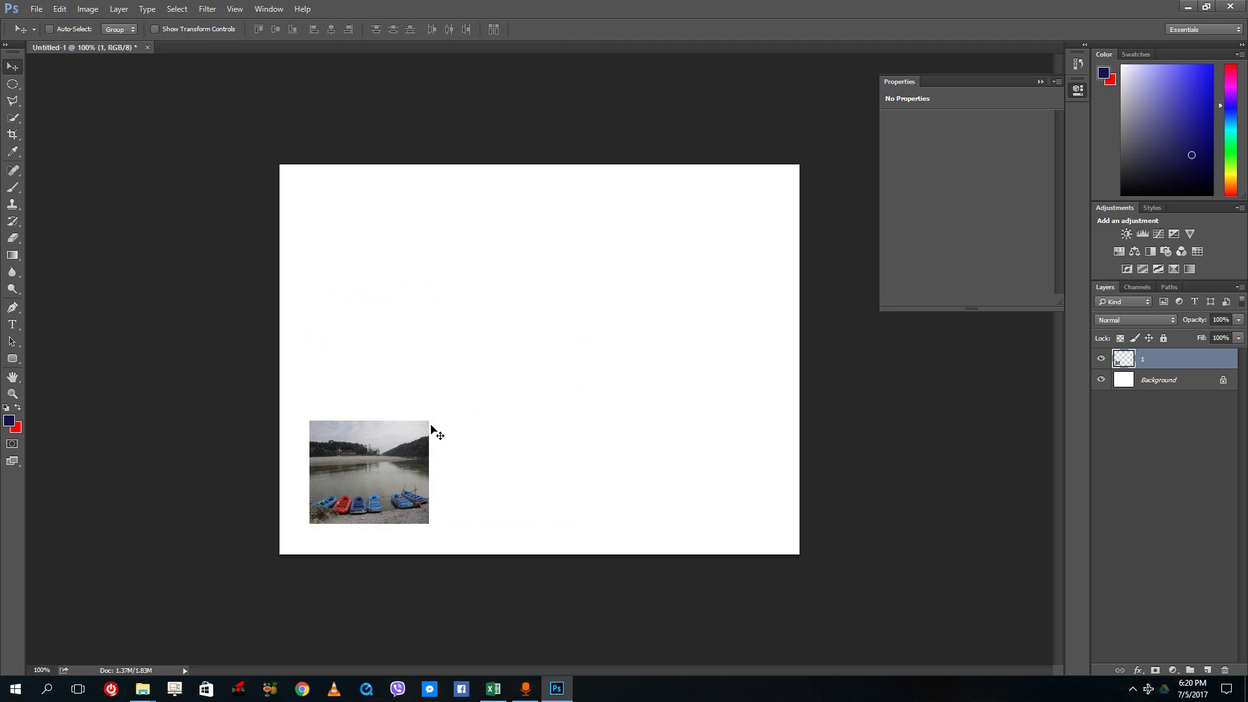
key(ctrl+t)
drag(428, 422, 774, 170)
key(Return)
key(ctrl+t)
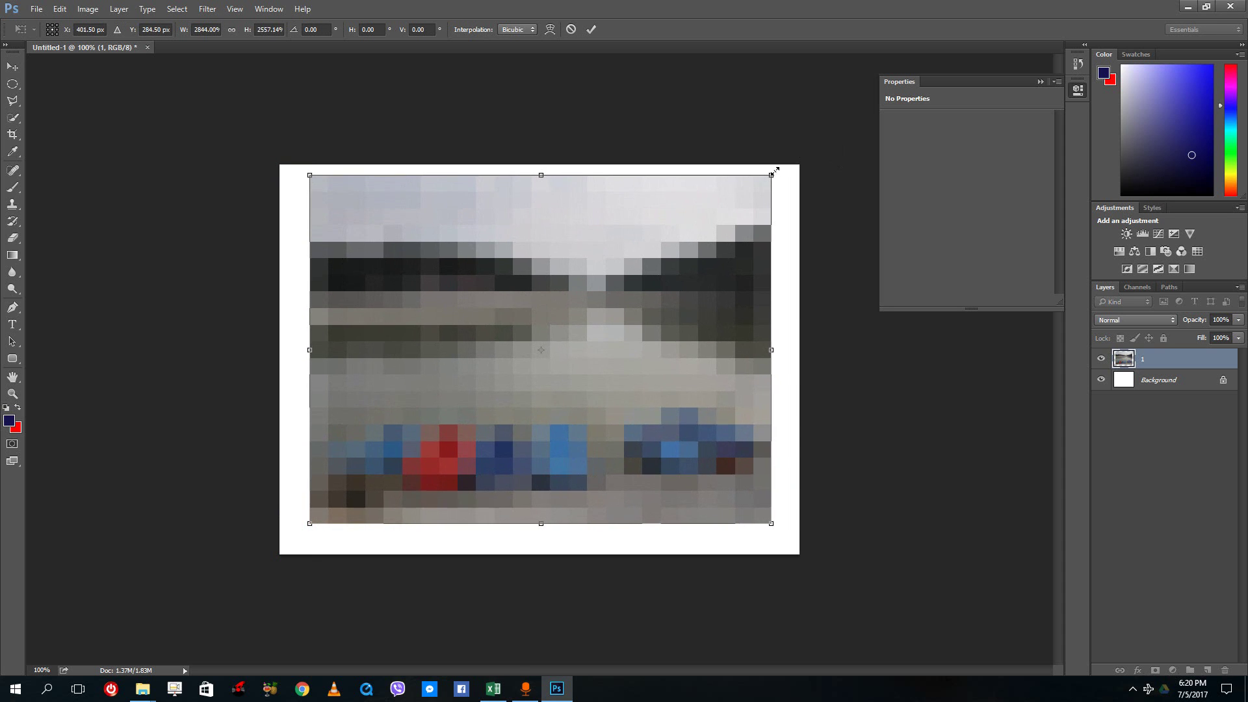
key(Return)
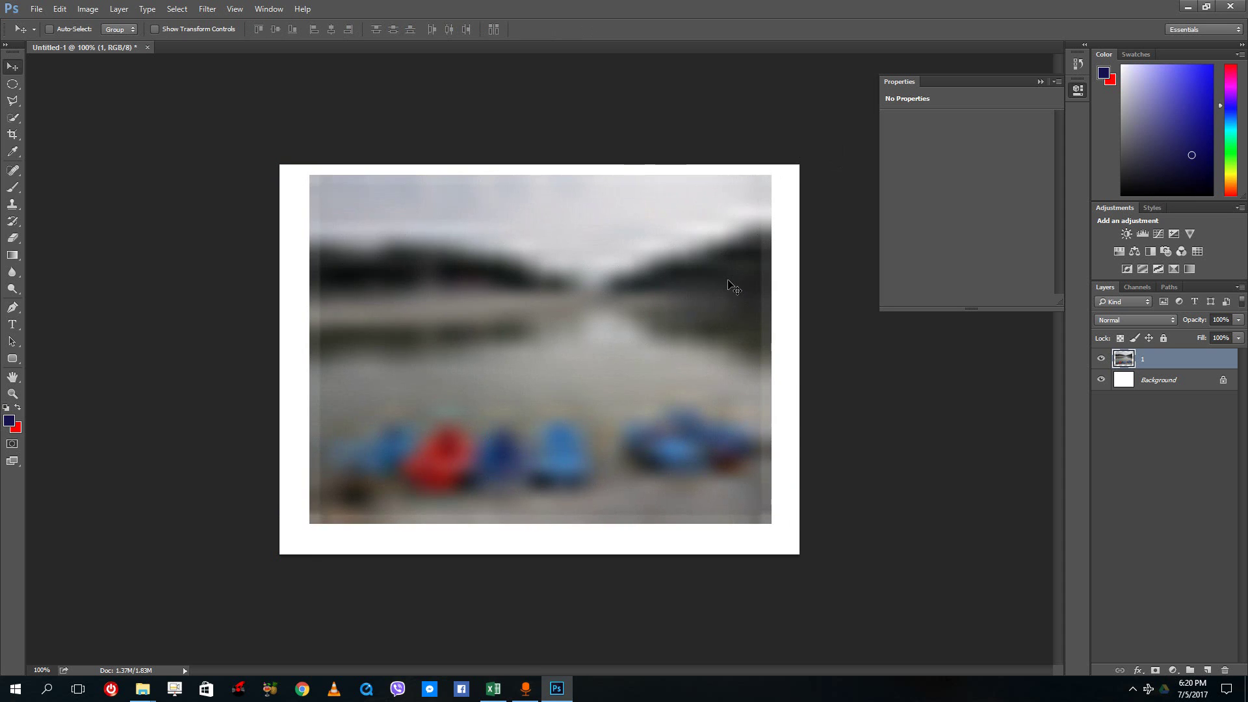